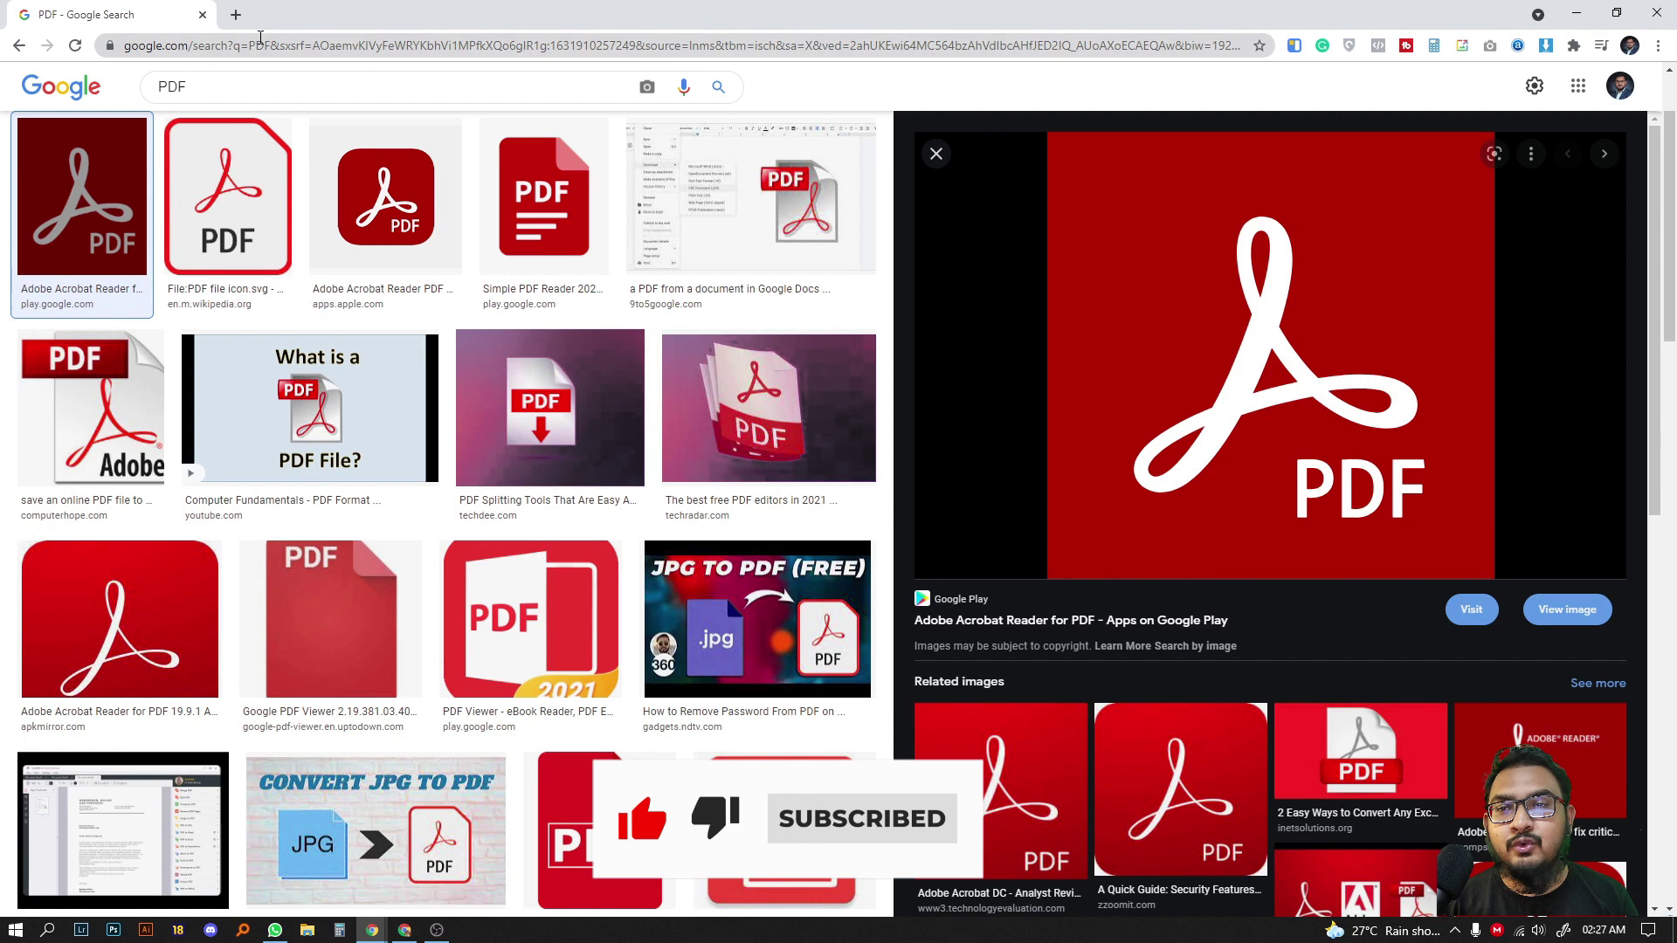
Go to ilovepdf.com in a new browser tab.
{"action": "left_click", "coordinate": [236, 16]}
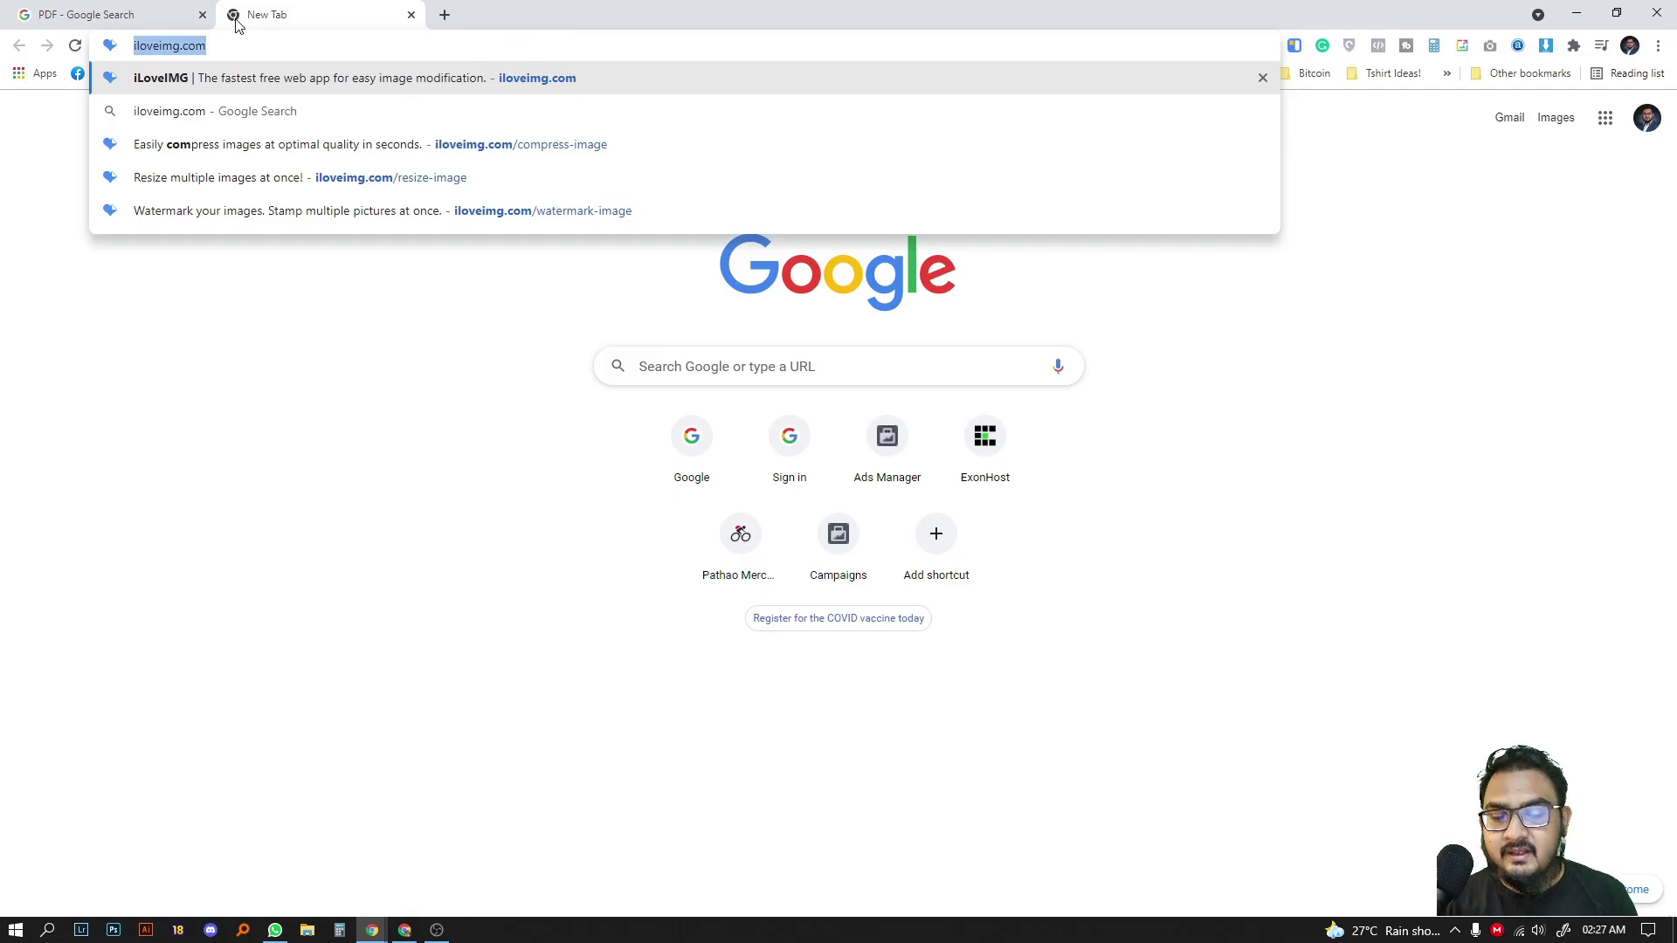
{"action": "key", "text": "BackSpace"}
{"action": "type", "text": "ilov"}
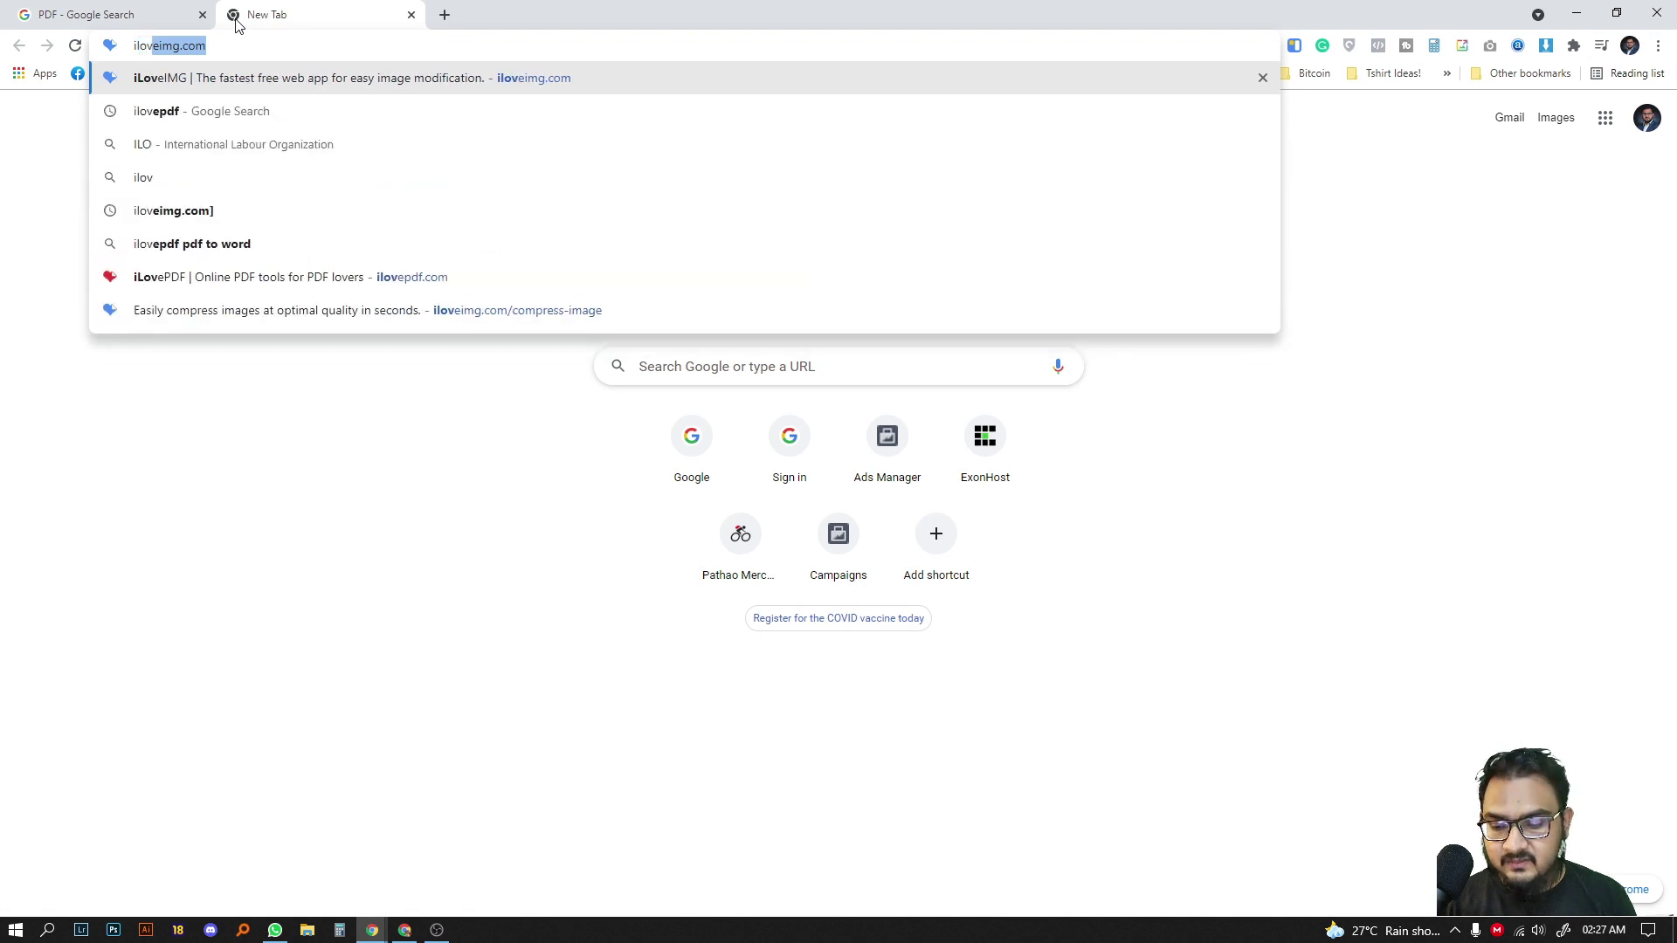
{"action": "type", "text": "epd"}
{"action": "key", "text": "Return"}
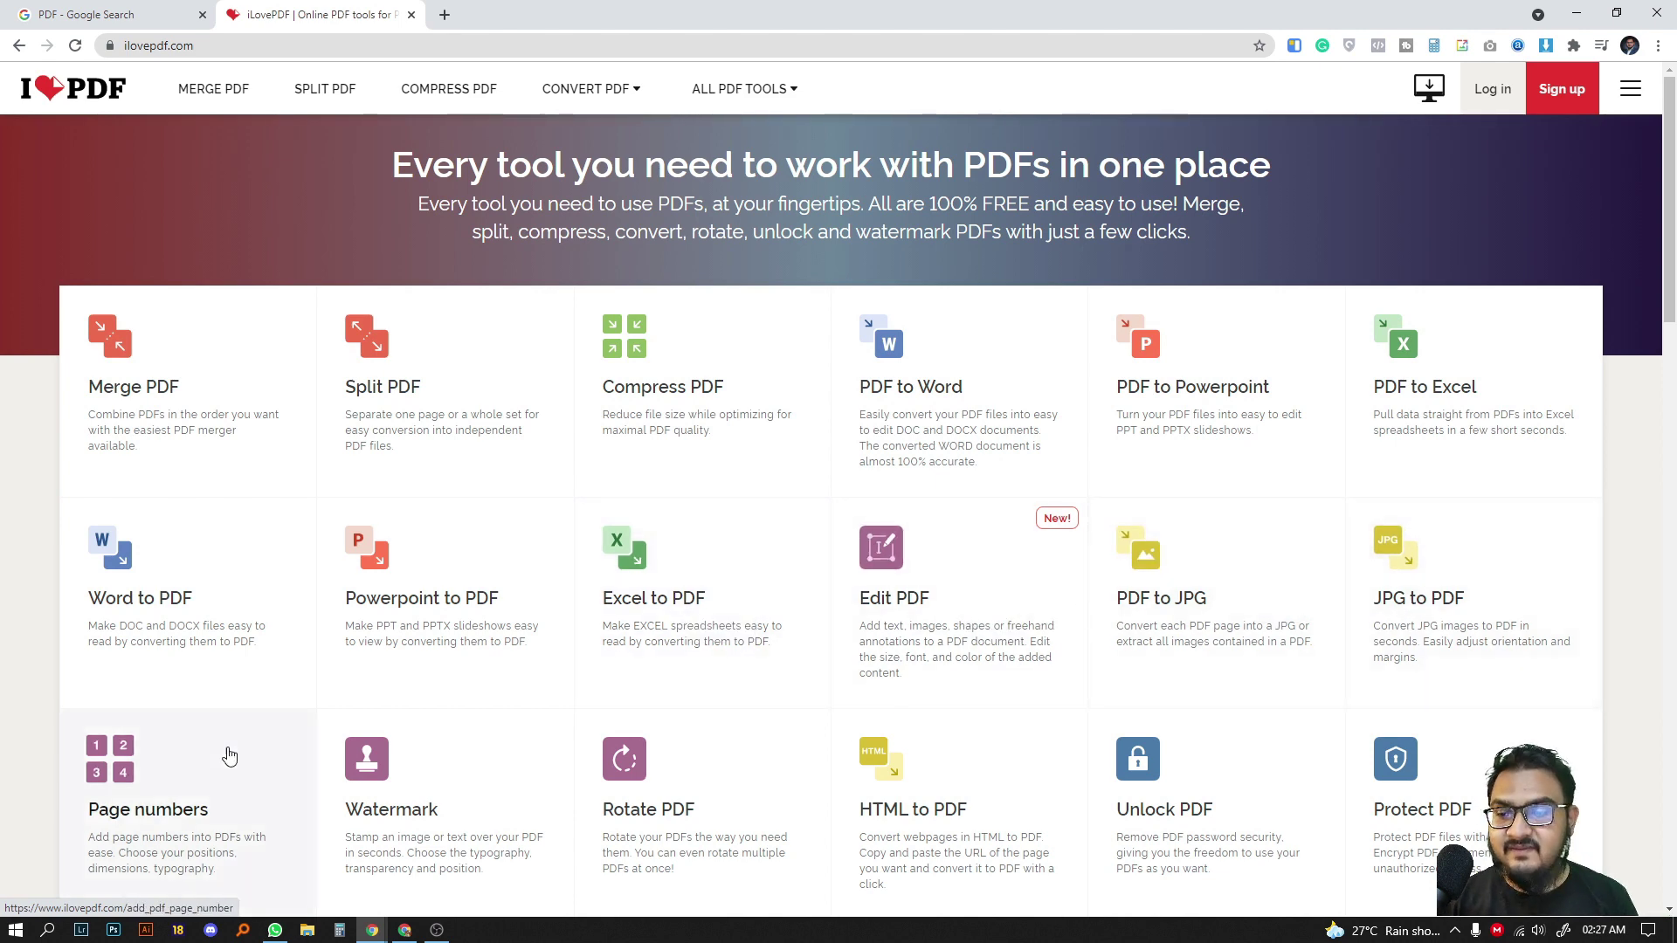
{"action": "scroll", "coordinate": [223, 757], "scroll_direction": "down", "scroll_amount": 1}
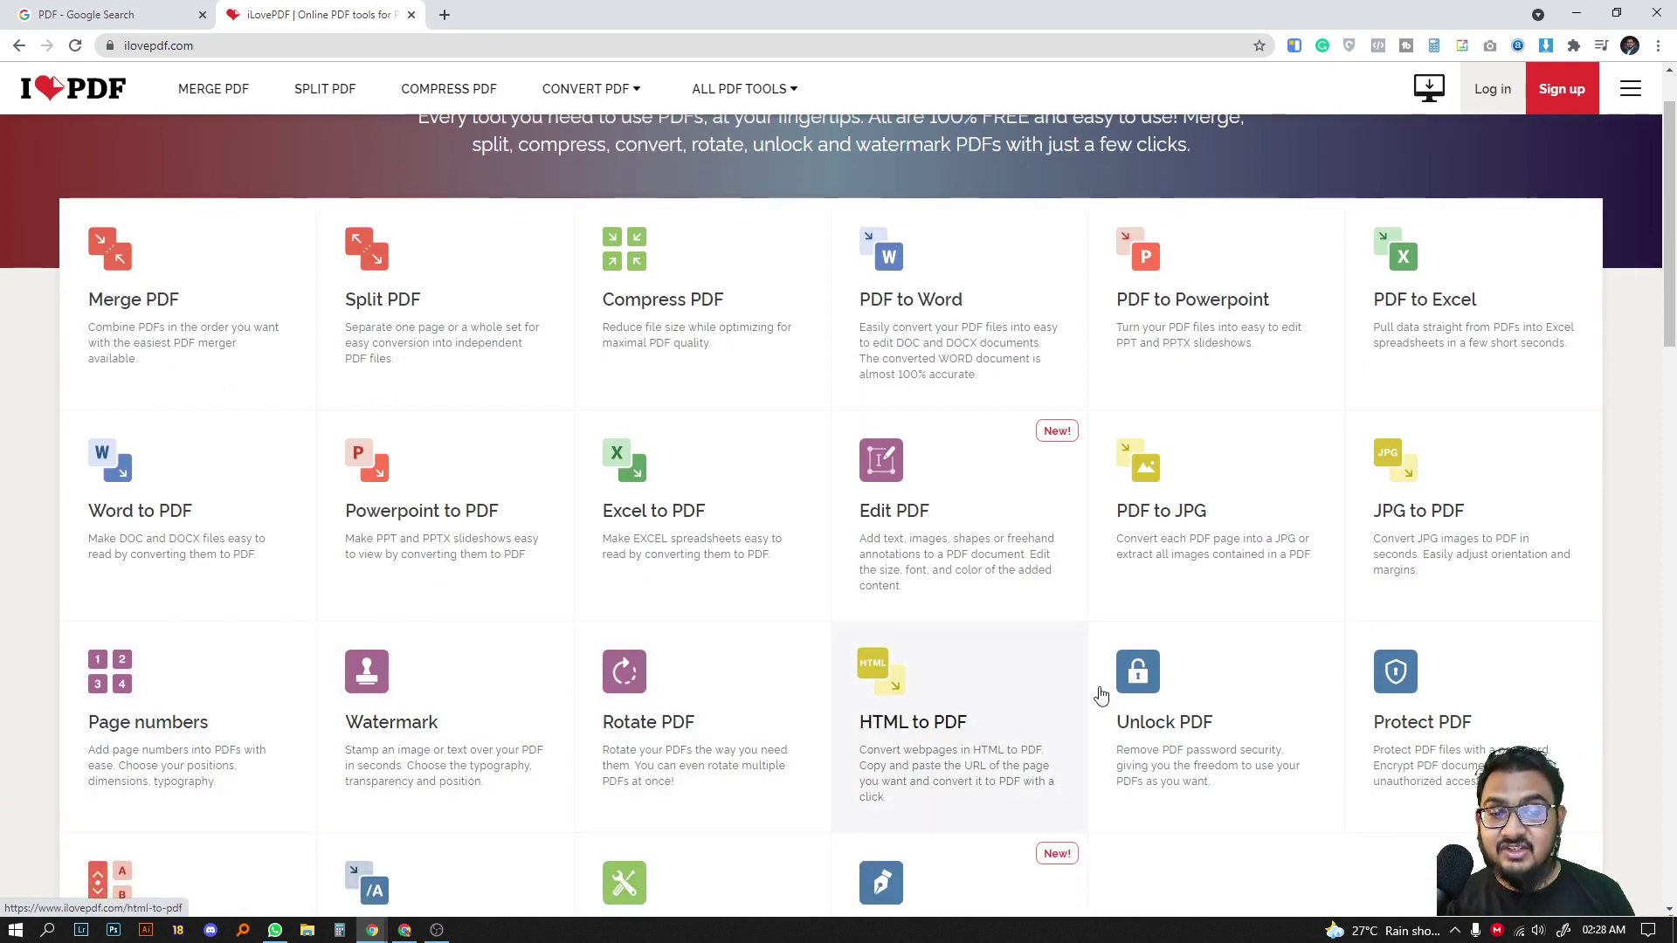
{"action": "scroll", "coordinate": [1310, 681], "scroll_direction": "down", "scroll_amount": 2}
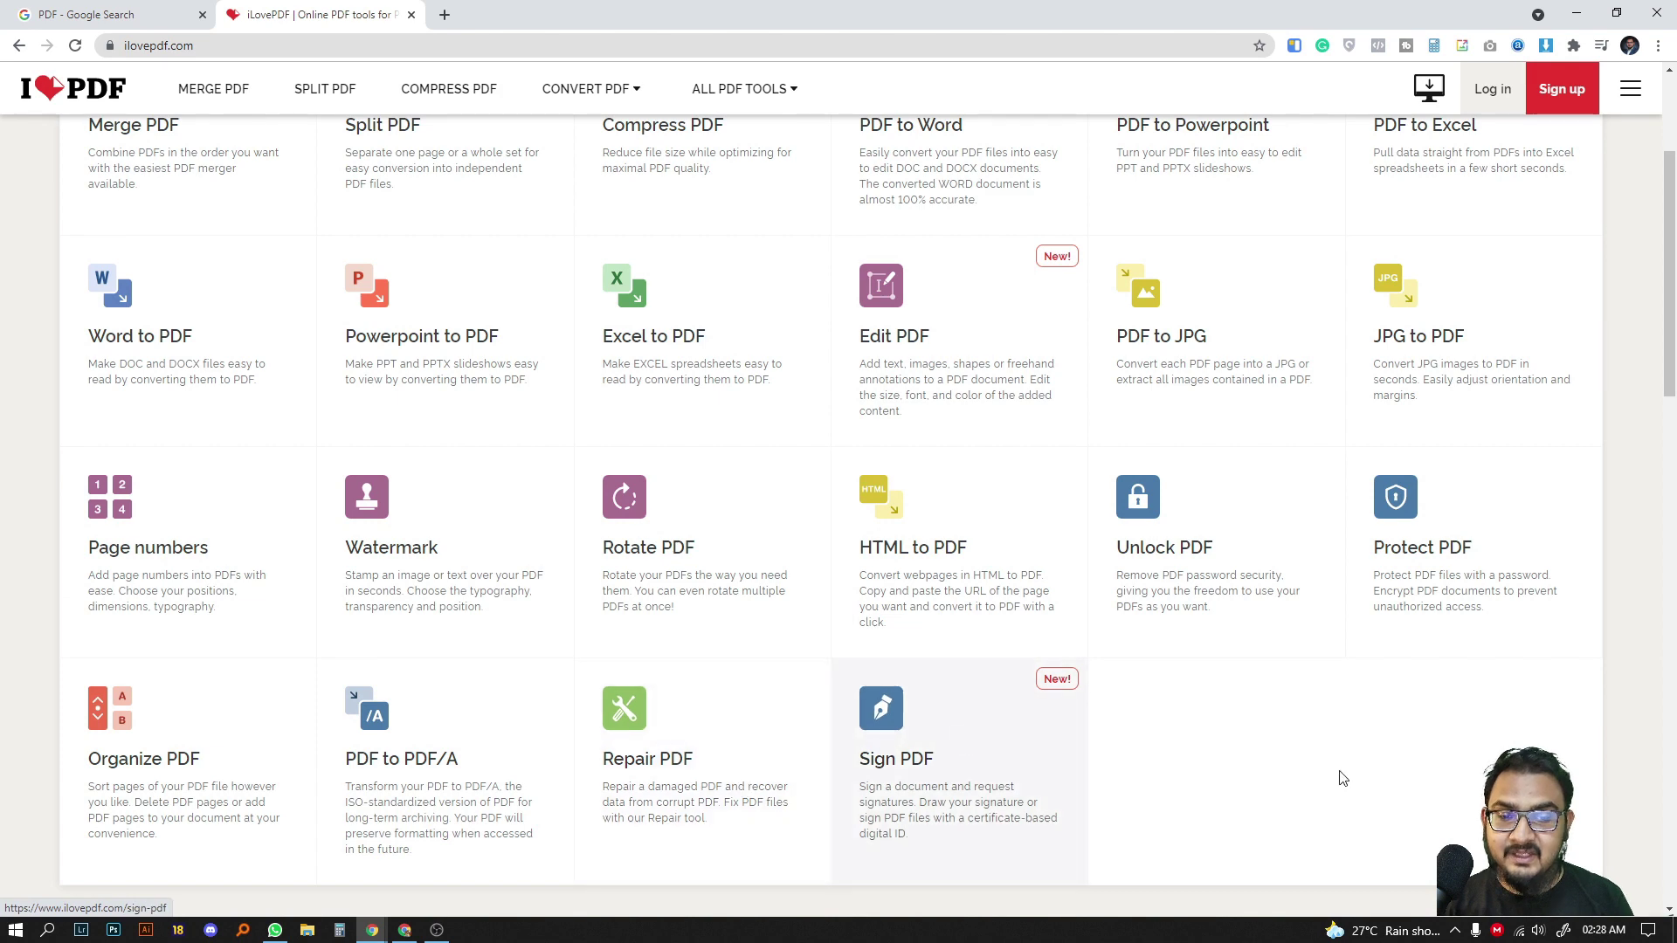
{"action": "scroll", "coordinate": [1422, 796], "scroll_direction": "up", "scroll_amount": 3}
{"action": "scroll", "coordinate": [992, 686], "scroll_direction": "down", "scroll_amount": 2}
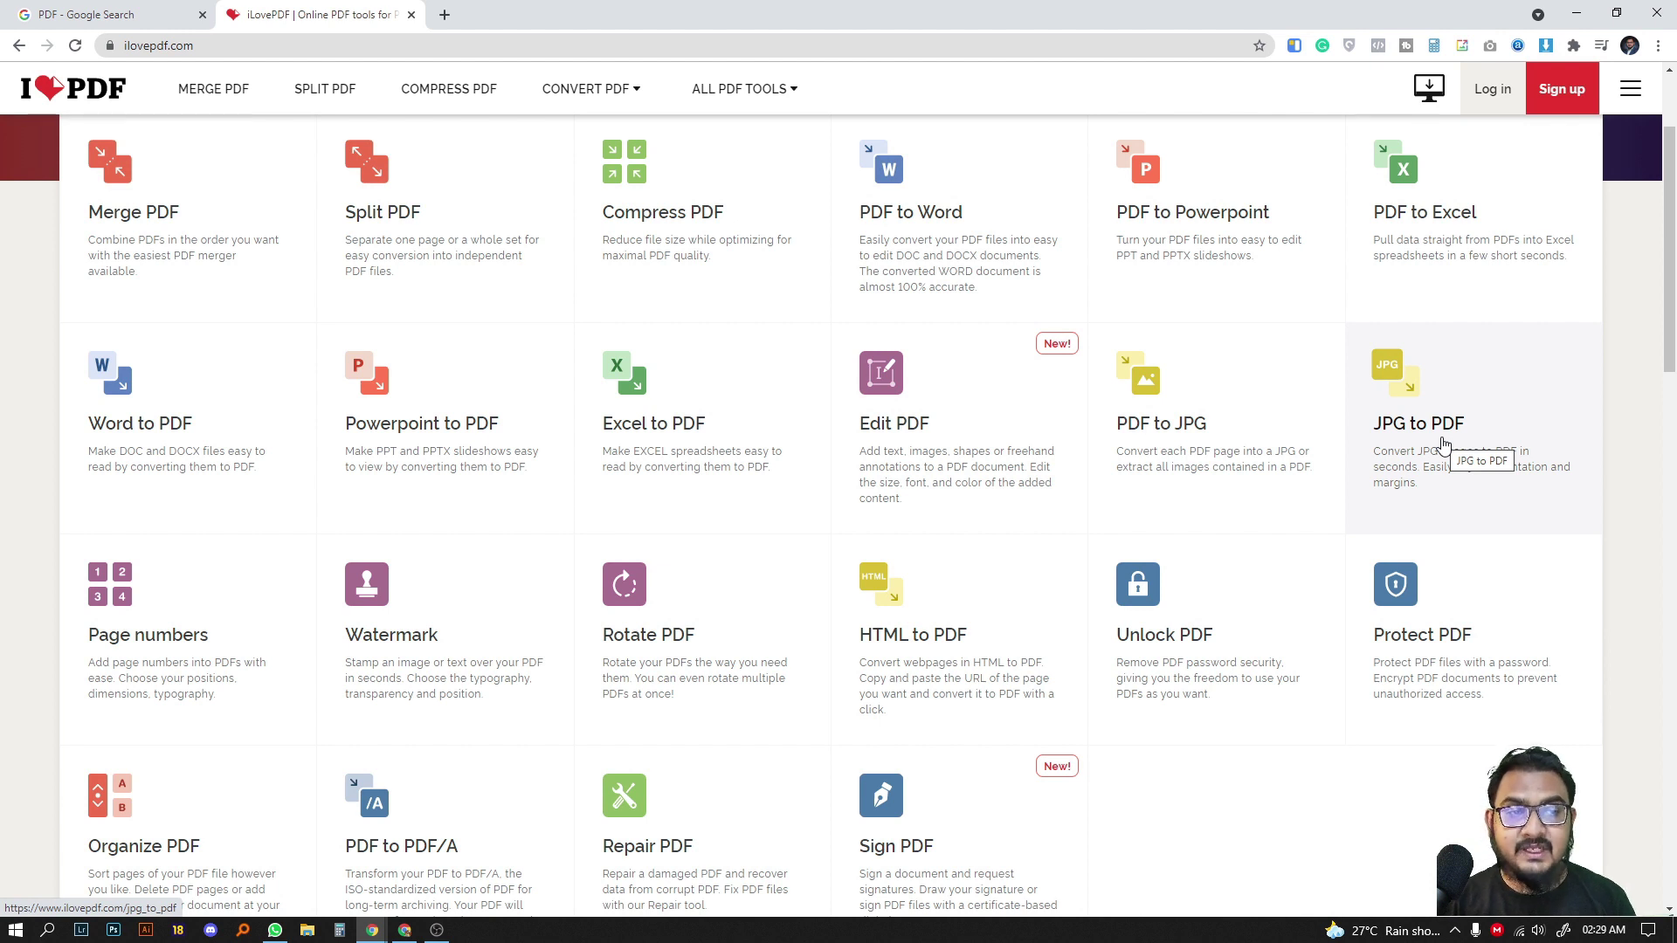
Start the JPG to PDF tool and bring up the image file chooser.
{"action": "left_click", "coordinate": [1442, 446]}
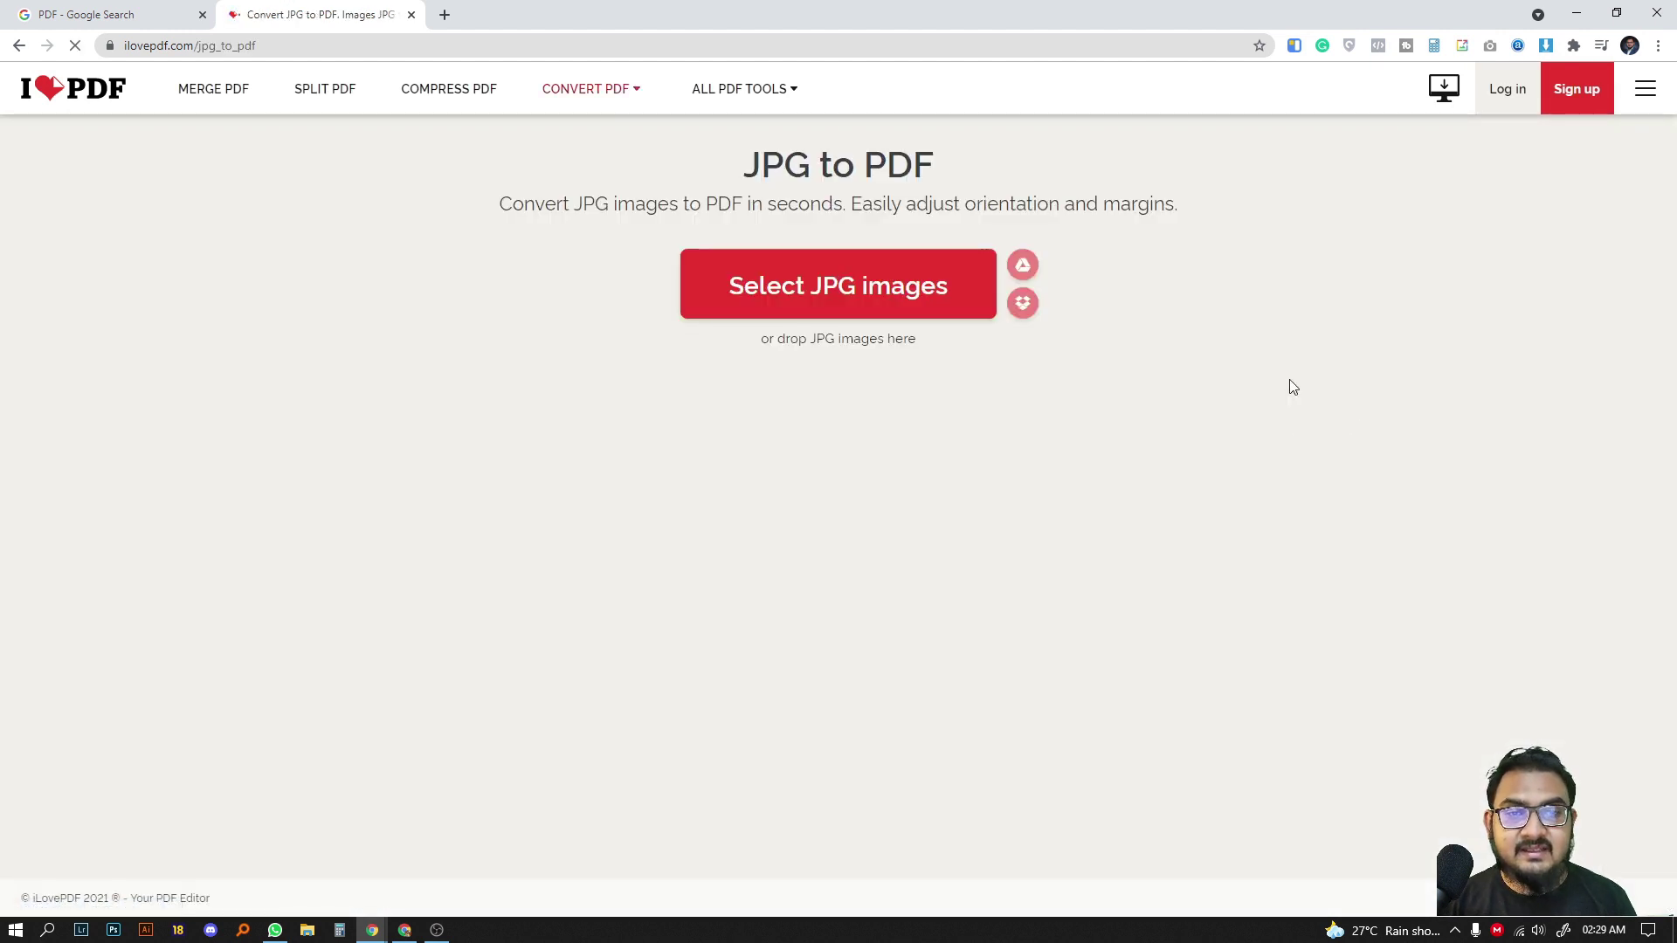
{"action": "left_click", "coordinate": [923, 311]}
Try several image selections in the Open dialog, then clear the selection.
{"action": "left_click", "coordinate": [223, 158]}
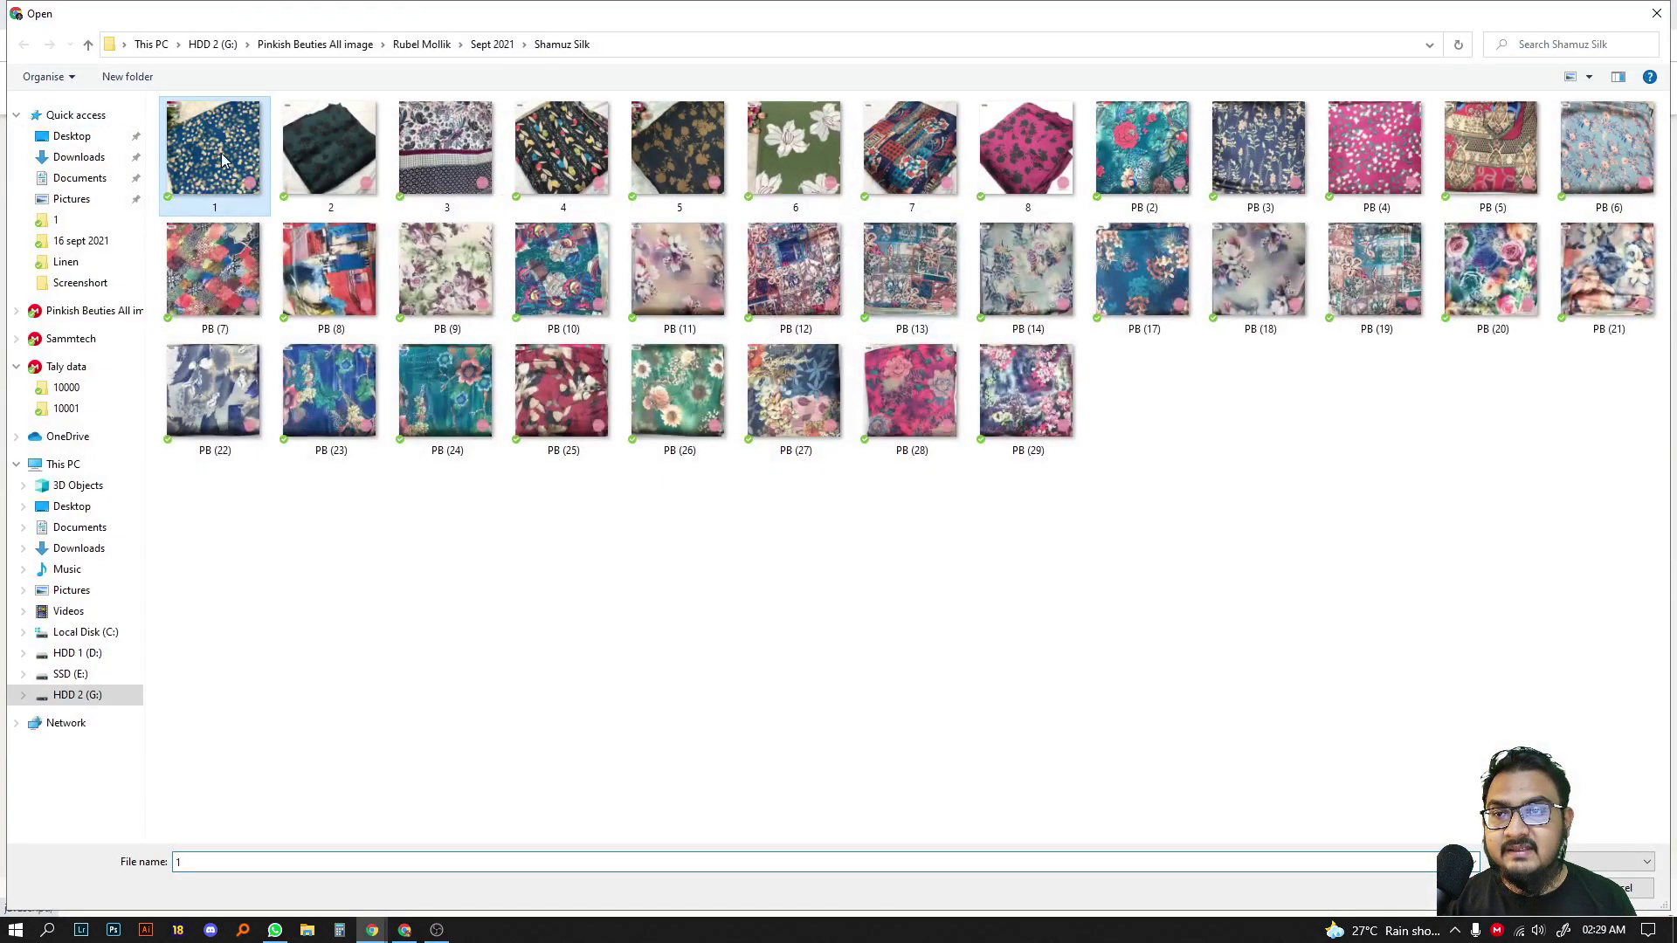
{"action": "left_click", "coordinate": [341, 171], "text": "ctrl"}
{"action": "left_click", "coordinate": [587, 169], "text": "ctrl"}
{"action": "left_click", "coordinate": [442, 180], "text": "shift"}
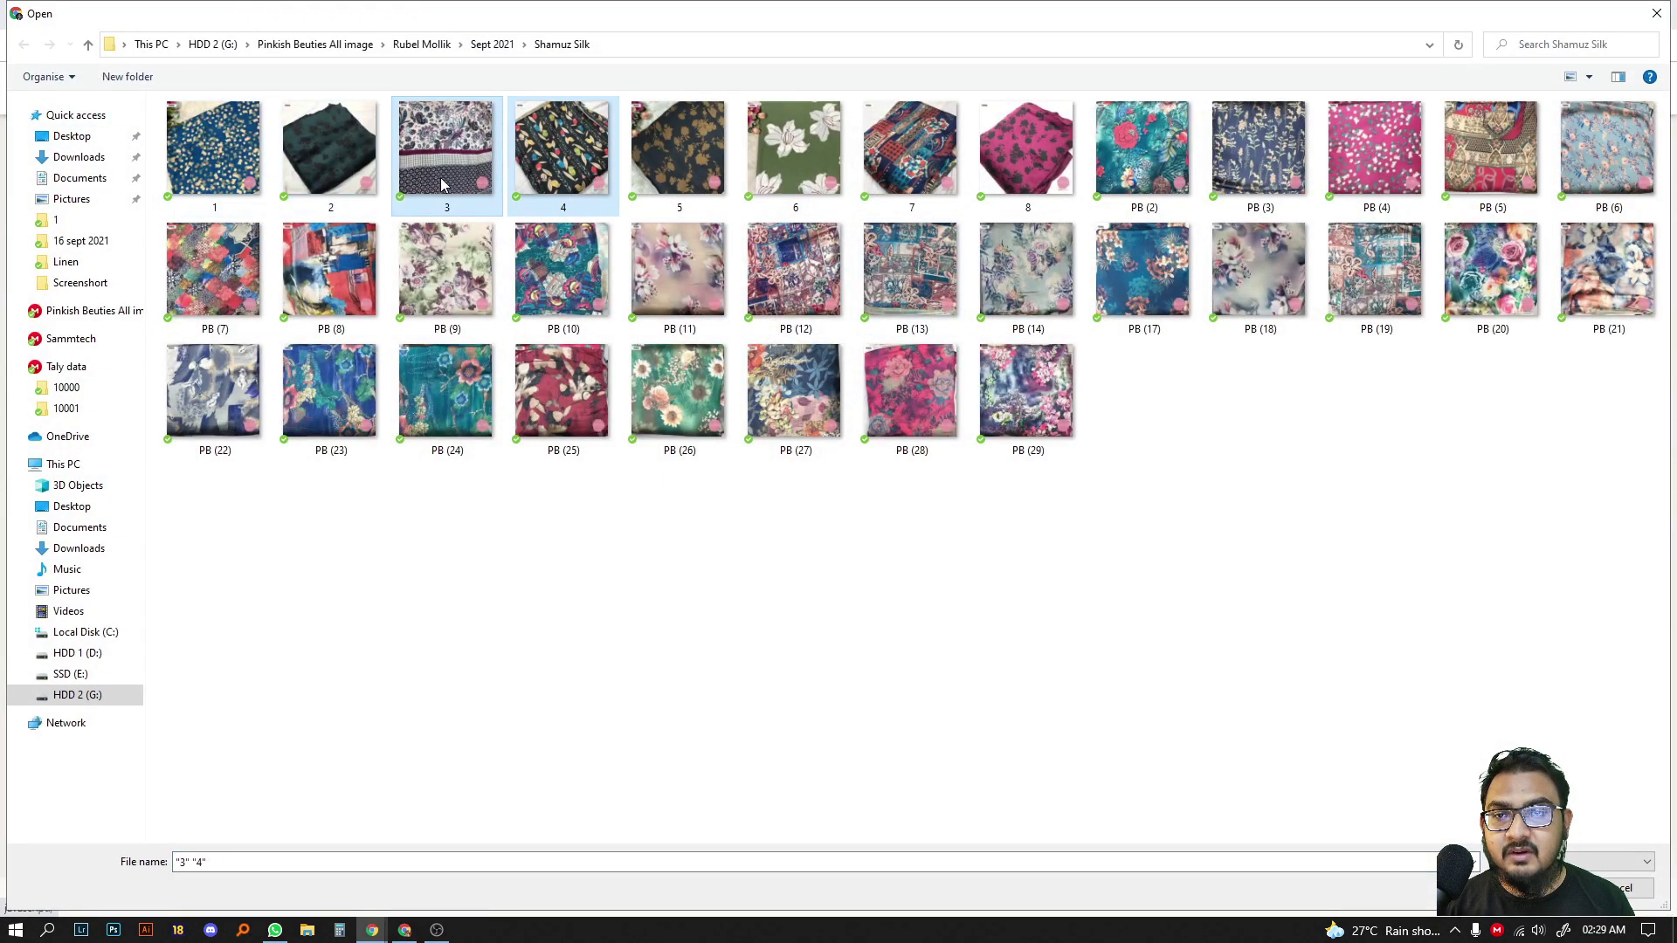
{"action": "left_click", "coordinate": [213, 151]}
{"action": "left_click", "coordinate": [563, 165], "text": "shift"}
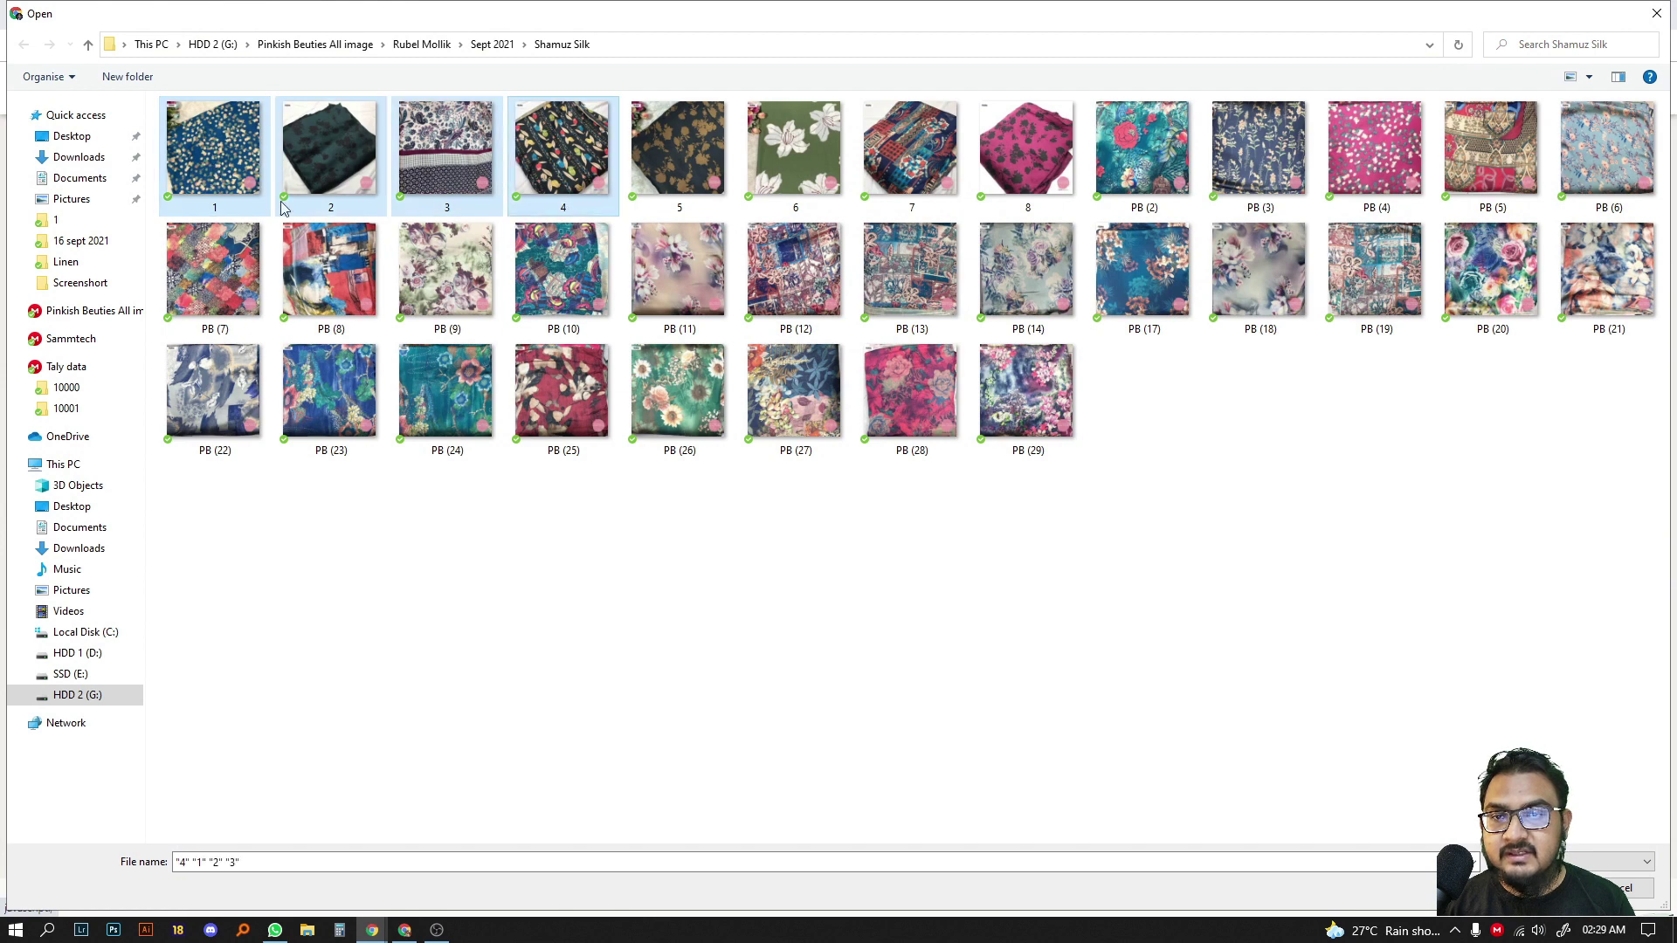
{"action": "left_click", "coordinate": [1064, 391], "text": "shift"}
{"action": "left_click", "coordinate": [213, 151]}
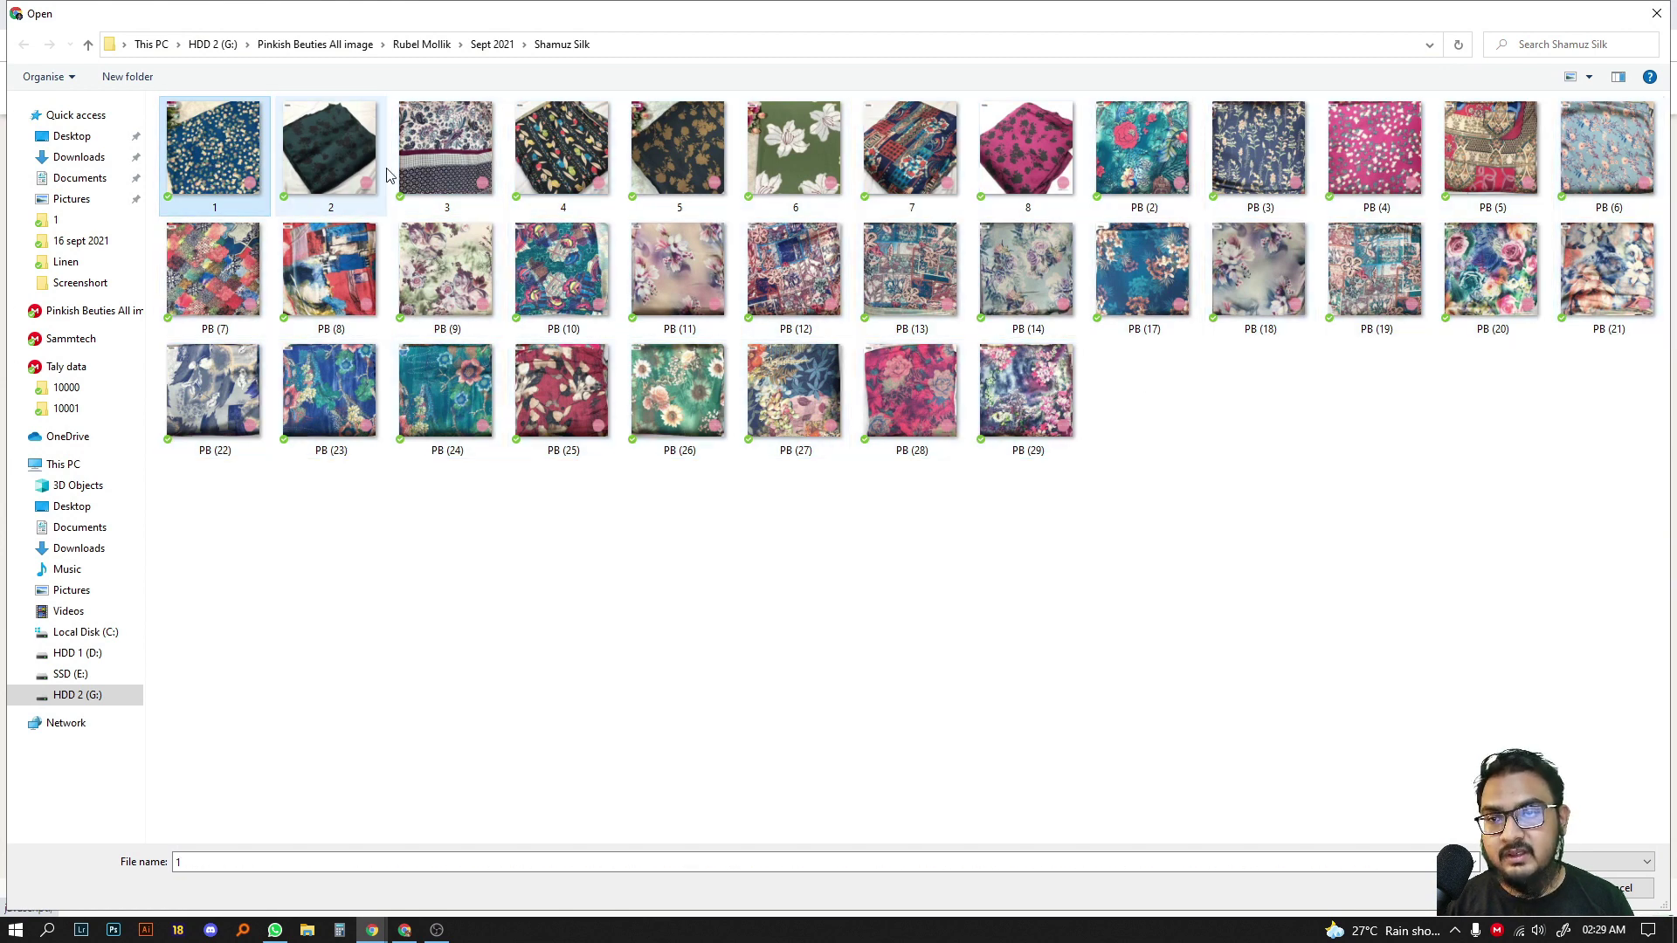
{"action": "left_click", "coordinate": [591, 173], "text": "shift"}
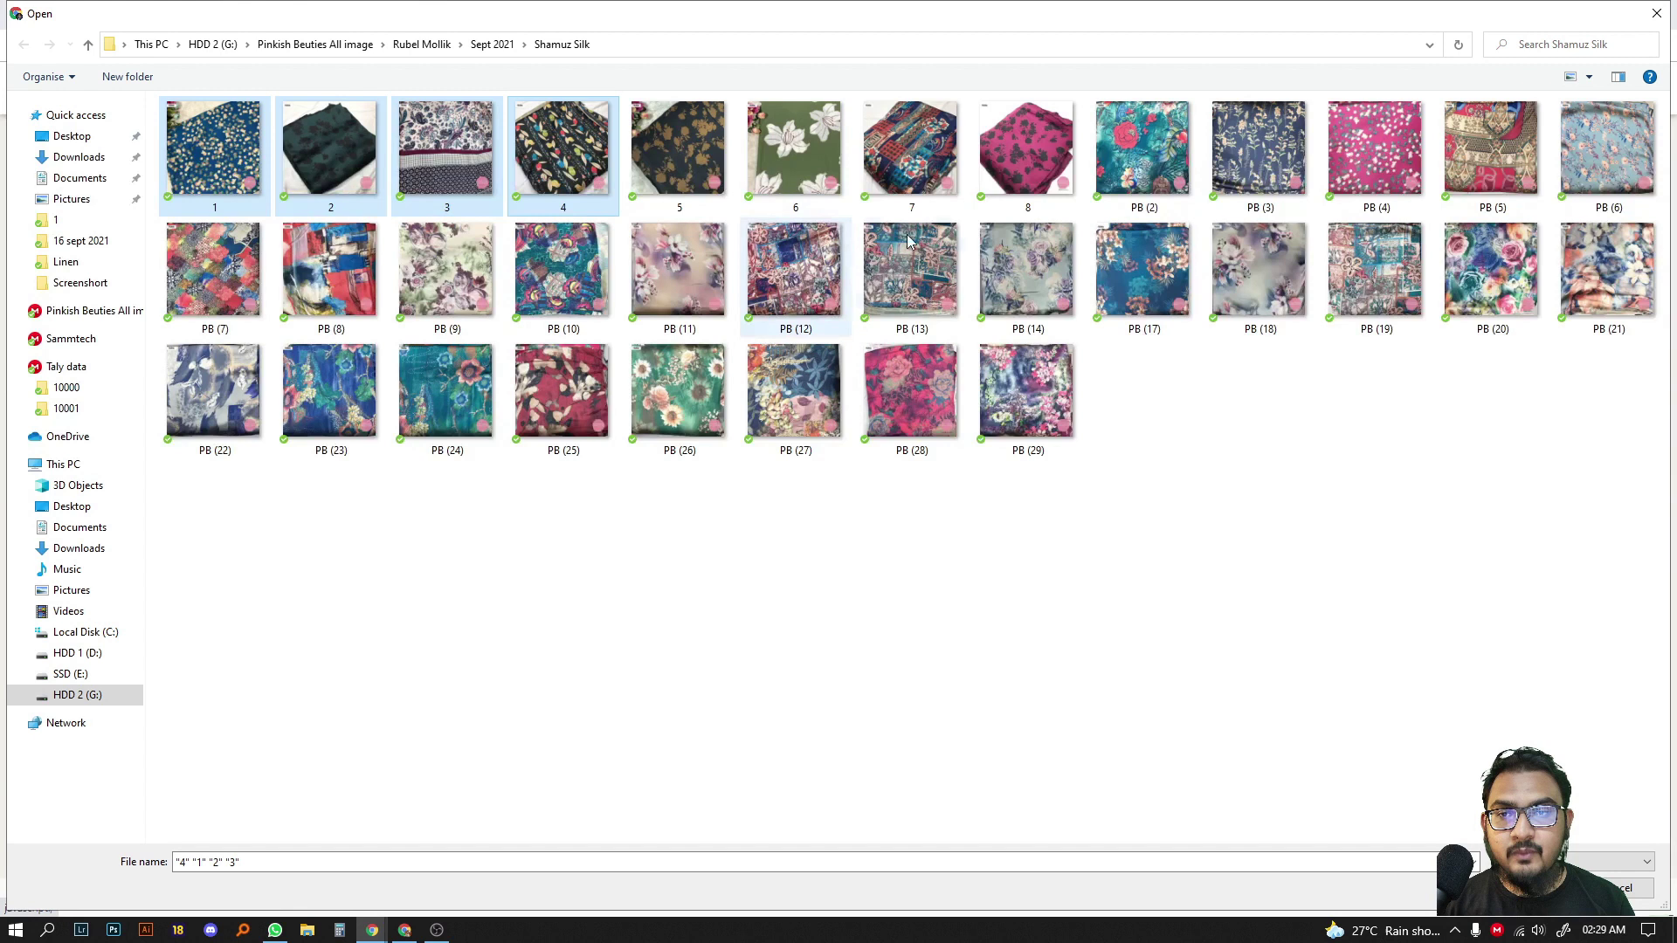
{"action": "left_click", "coordinate": [918, 479]}
Select images 1, 6, PB (11), PB (12) and PB (13) and upload them.
{"action": "left_click", "coordinate": [246, 142]}
{"action": "left_click", "coordinate": [794, 147], "text": "ctrl"}
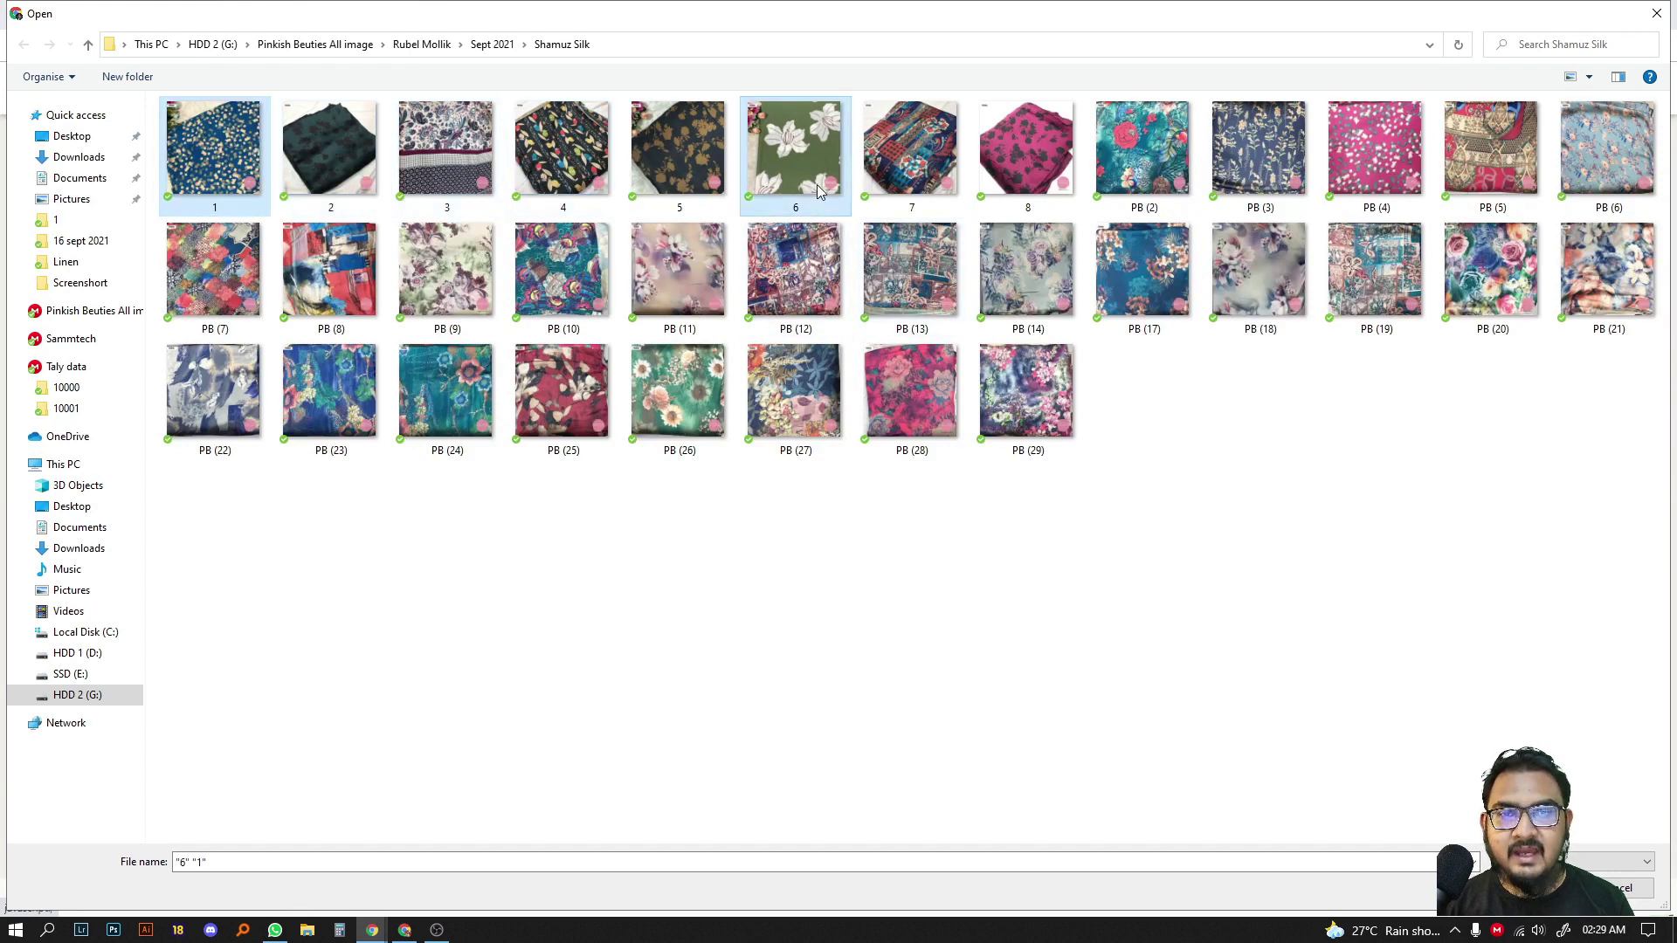
{"action": "left_click", "coordinate": [910, 268], "text": "ctrl"}
{"action": "left_click", "coordinate": [794, 269], "text": "ctrl"}
{"action": "left_click", "coordinate": [680, 292], "text": "ctrl"}
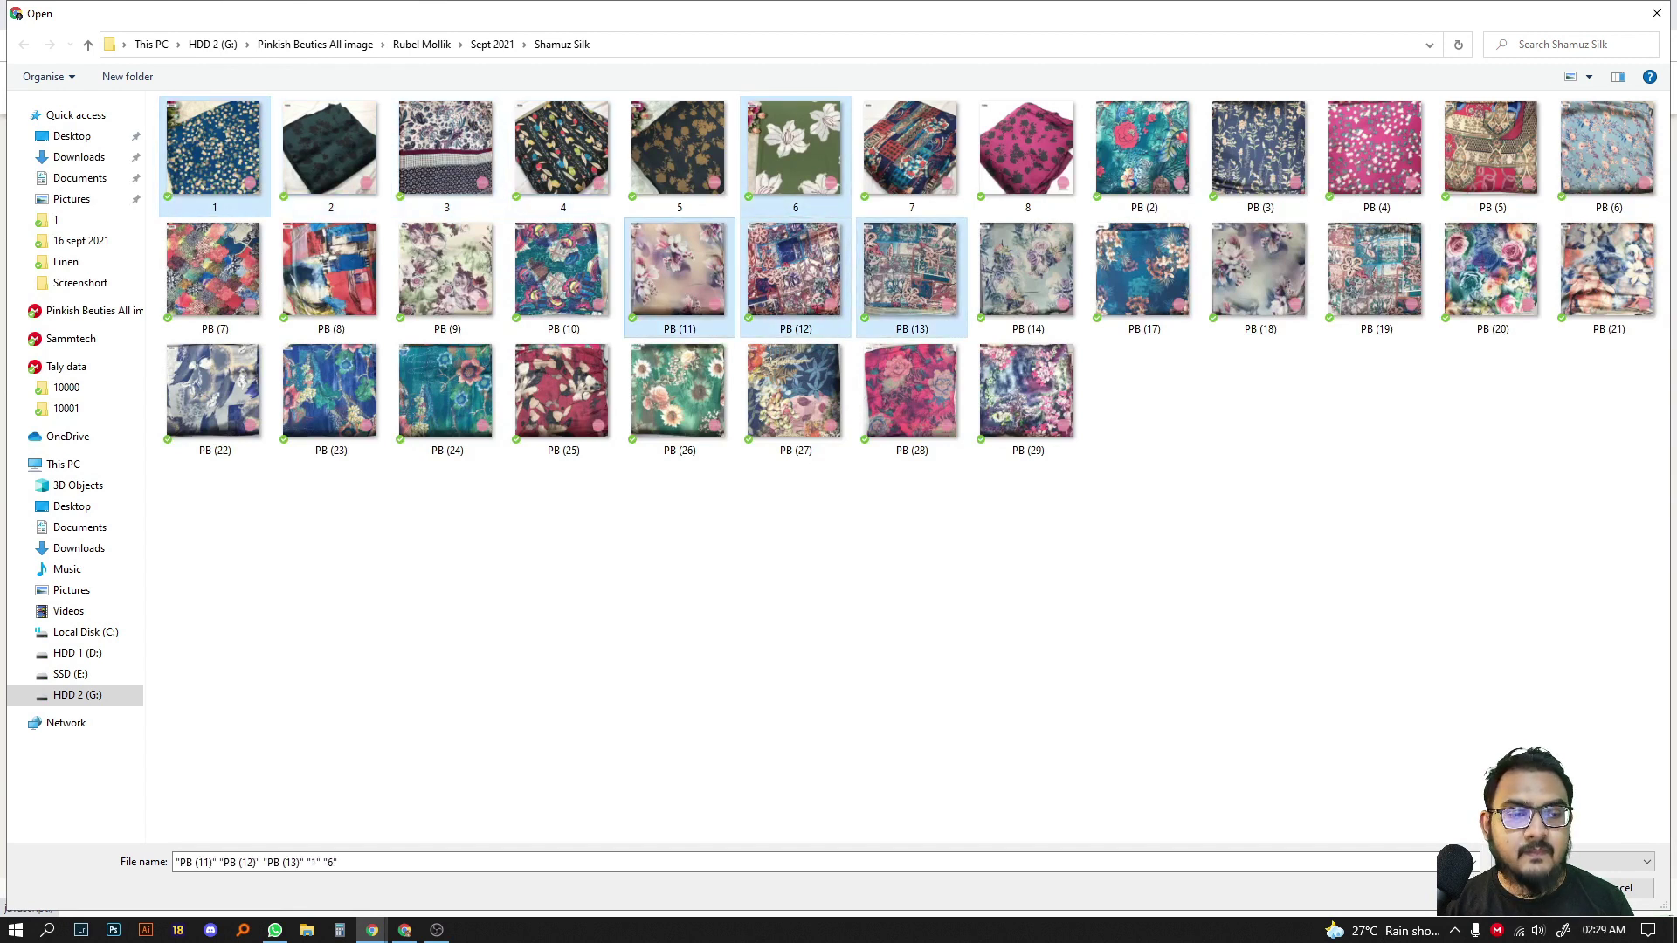
{"action": "key", "text": "Return"}
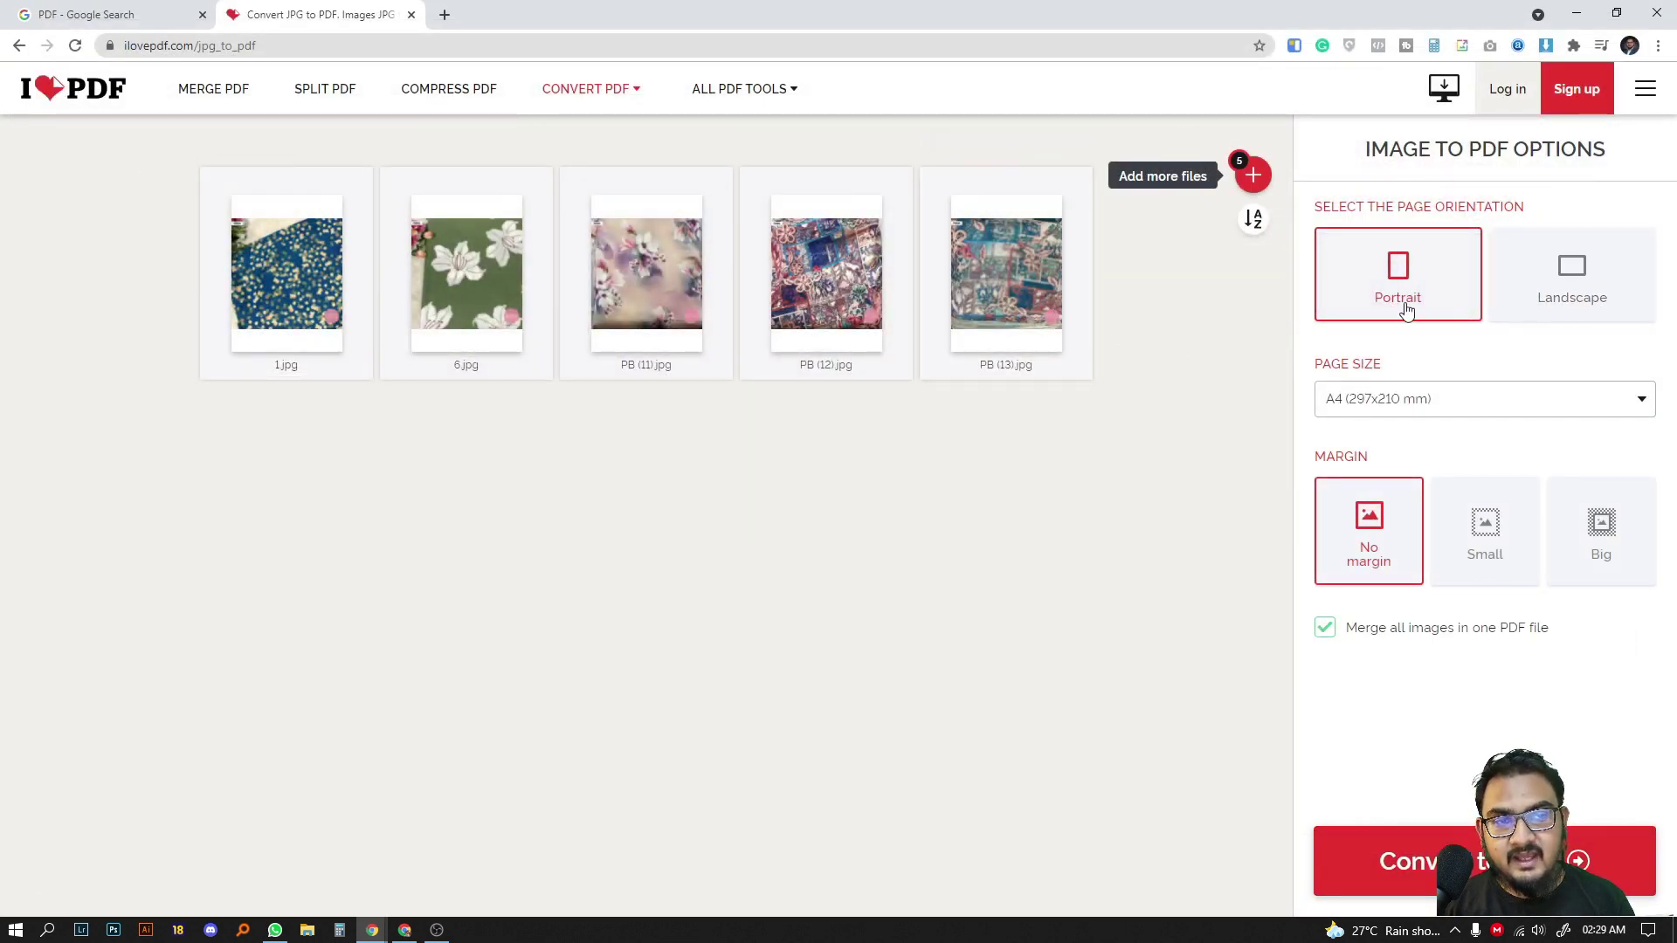
Keep A4 page size and convert the five images into one PDF.
{"action": "left_click", "coordinate": [1420, 403]}
{"action": "left_click", "coordinate": [1427, 380]}
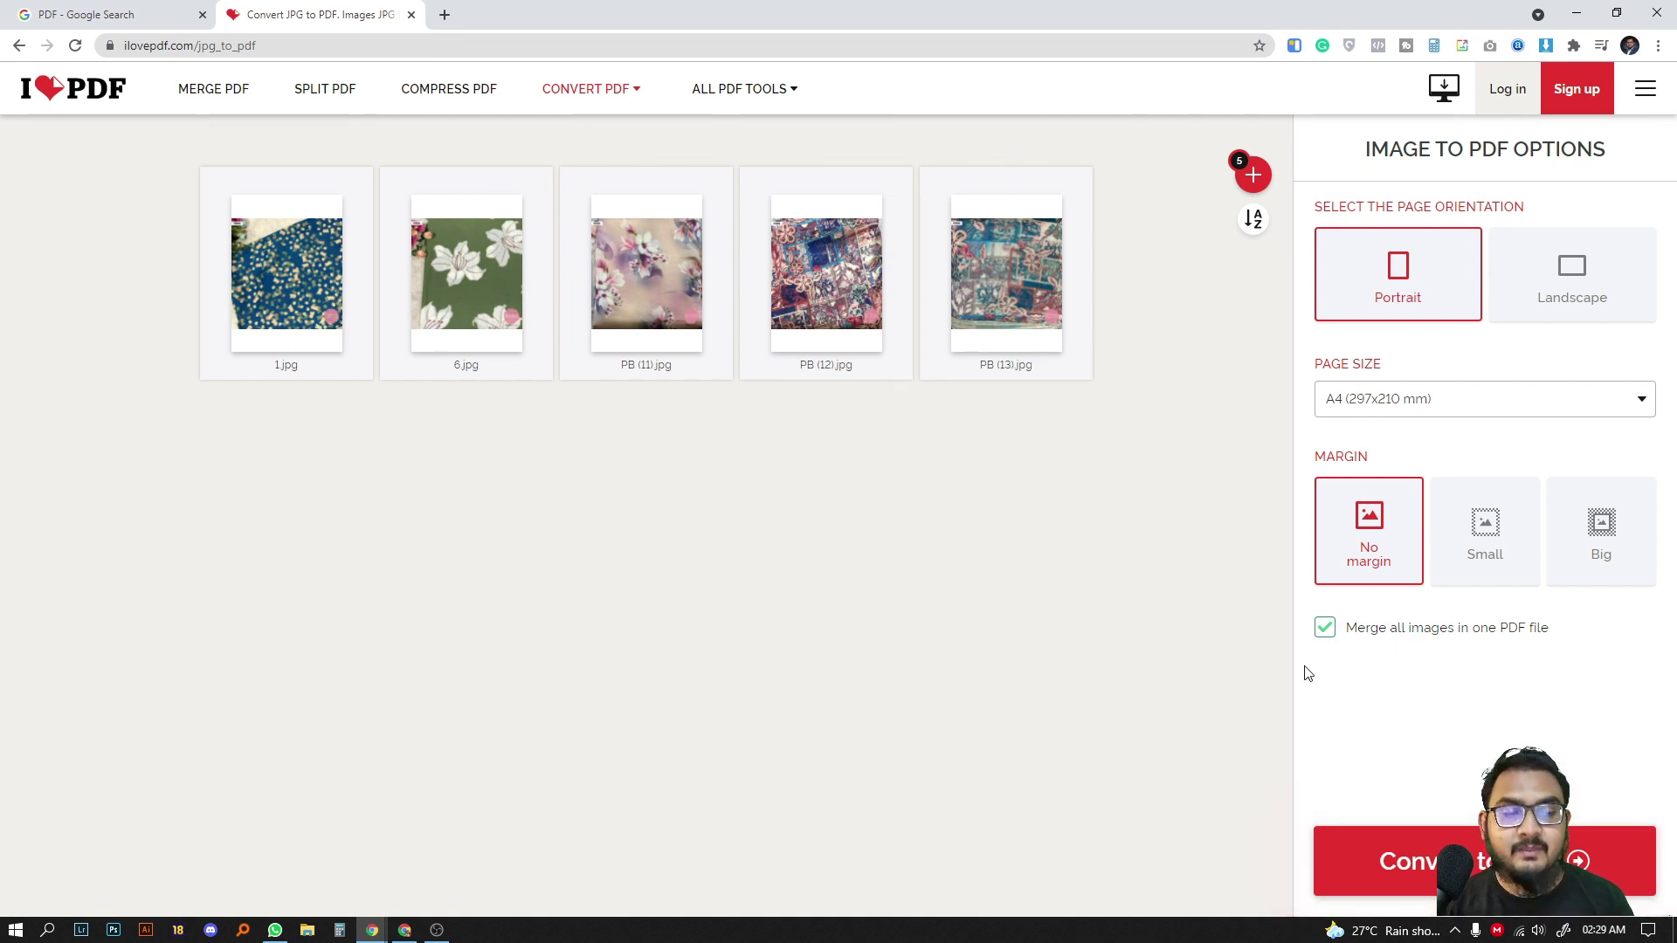
{"action": "left_click", "coordinate": [1431, 845]}
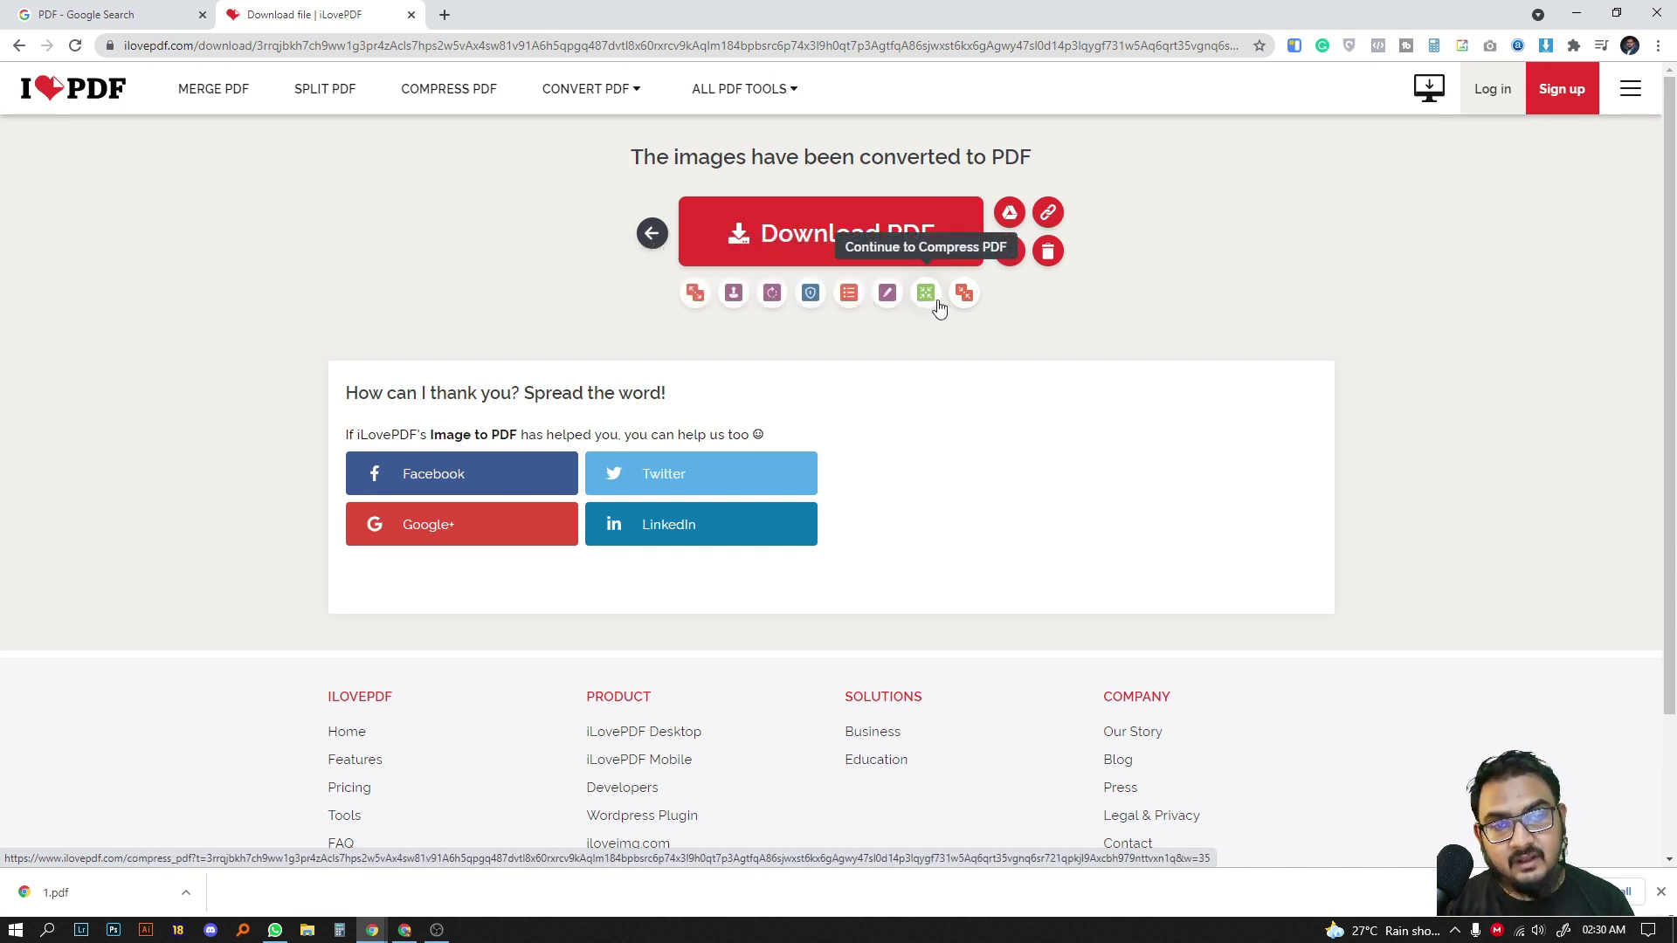
Show the downloaded 1.pdf in its folder, view it in the browser, then close its preview.
{"action": "left_click", "coordinate": [188, 897]}
{"action": "left_click", "coordinate": [257, 833]}
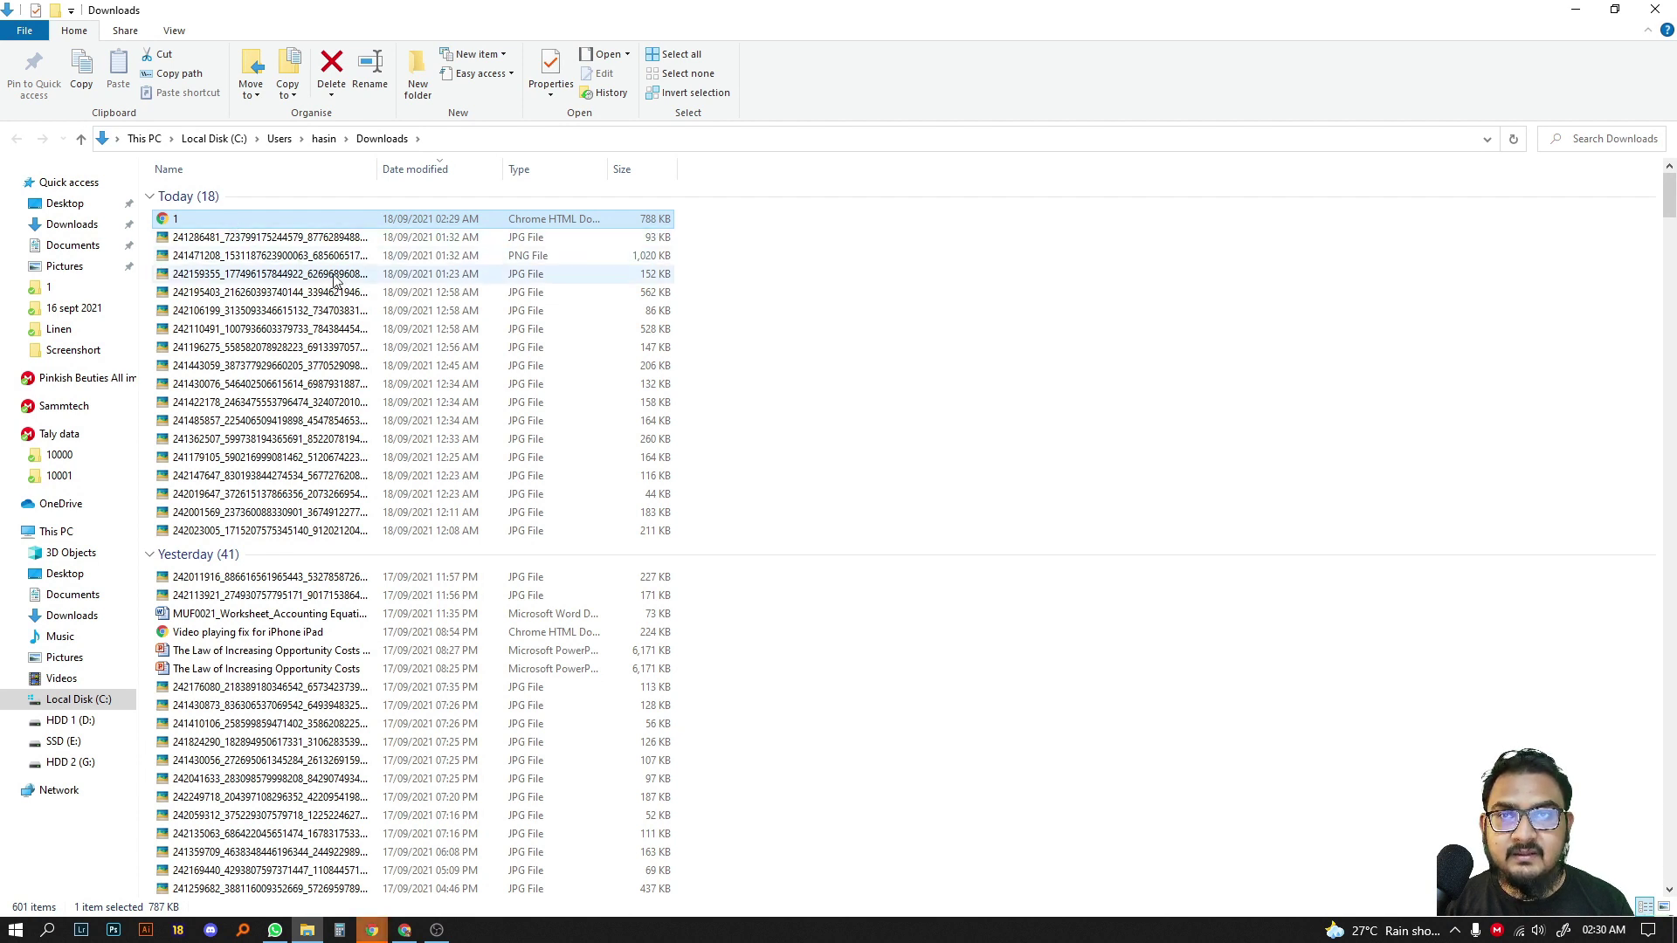
{"action": "left_click", "coordinate": [374, 930]}
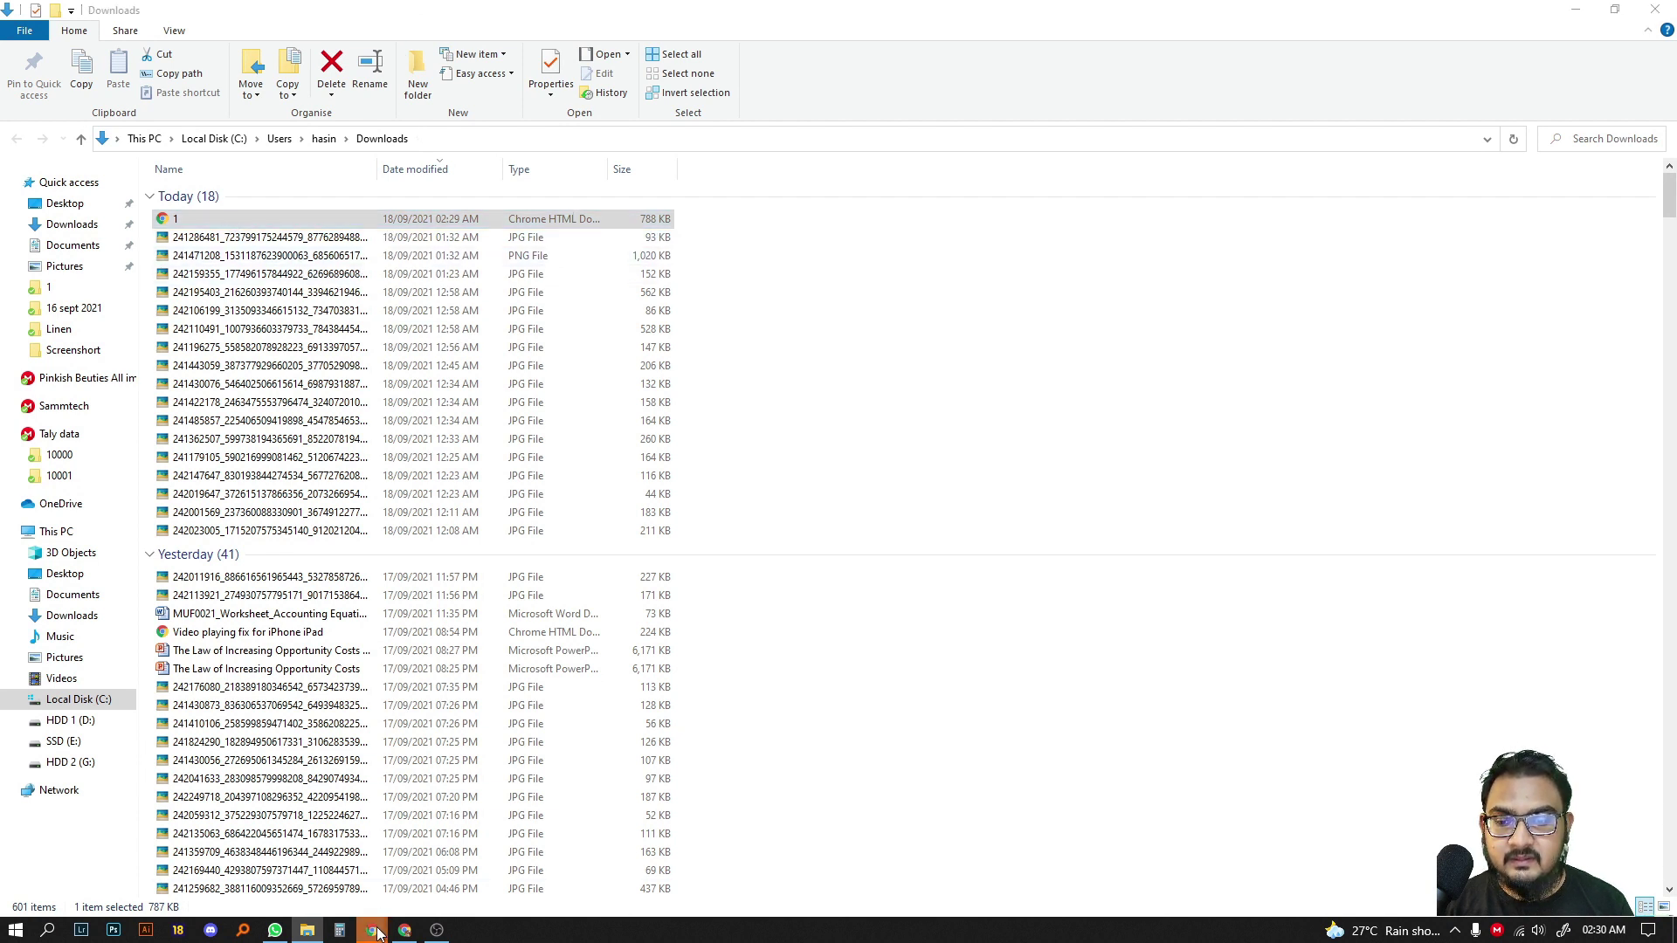
{"action": "left_click", "coordinate": [496, 881]}
{"action": "scroll", "coordinate": [849, 380], "scroll_direction": "down", "scroll_amount": 5}
{"action": "scroll", "coordinate": [876, 413], "scroll_direction": "down", "scroll_amount": 3}
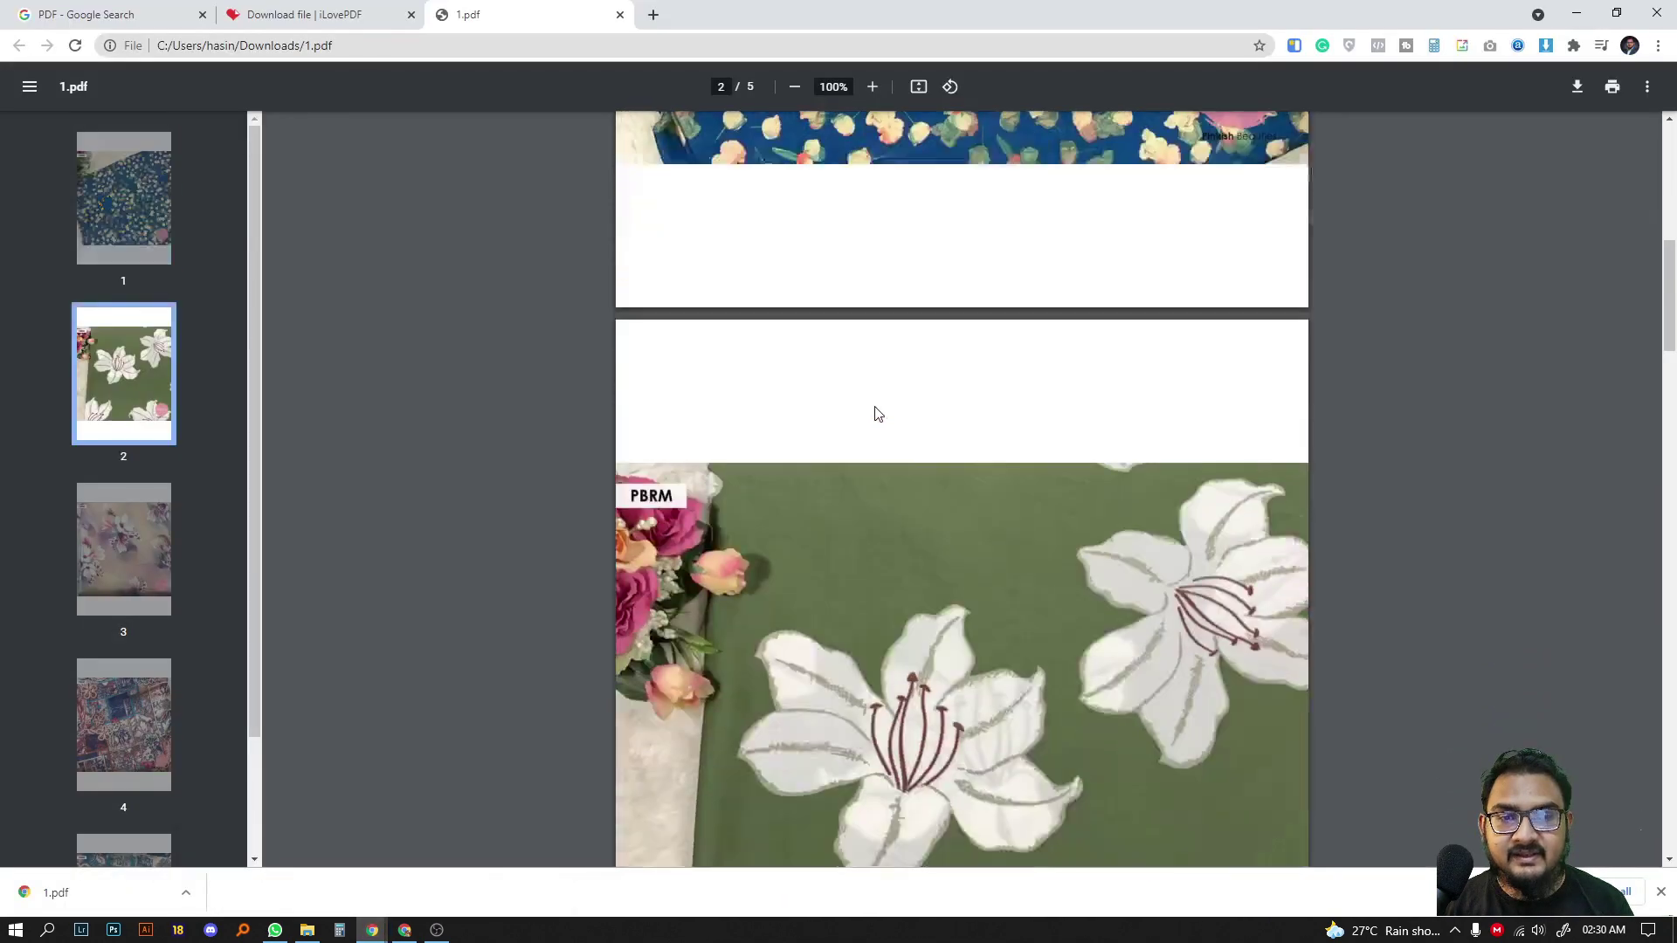
{"action": "scroll", "coordinate": [916, 432], "scroll_direction": "down", "scroll_amount": 4}
{"action": "scroll", "coordinate": [962, 451], "scroll_direction": "down", "scroll_amount": 4}
{"action": "scroll", "coordinate": [963, 451], "scroll_direction": "down", "scroll_amount": 6}
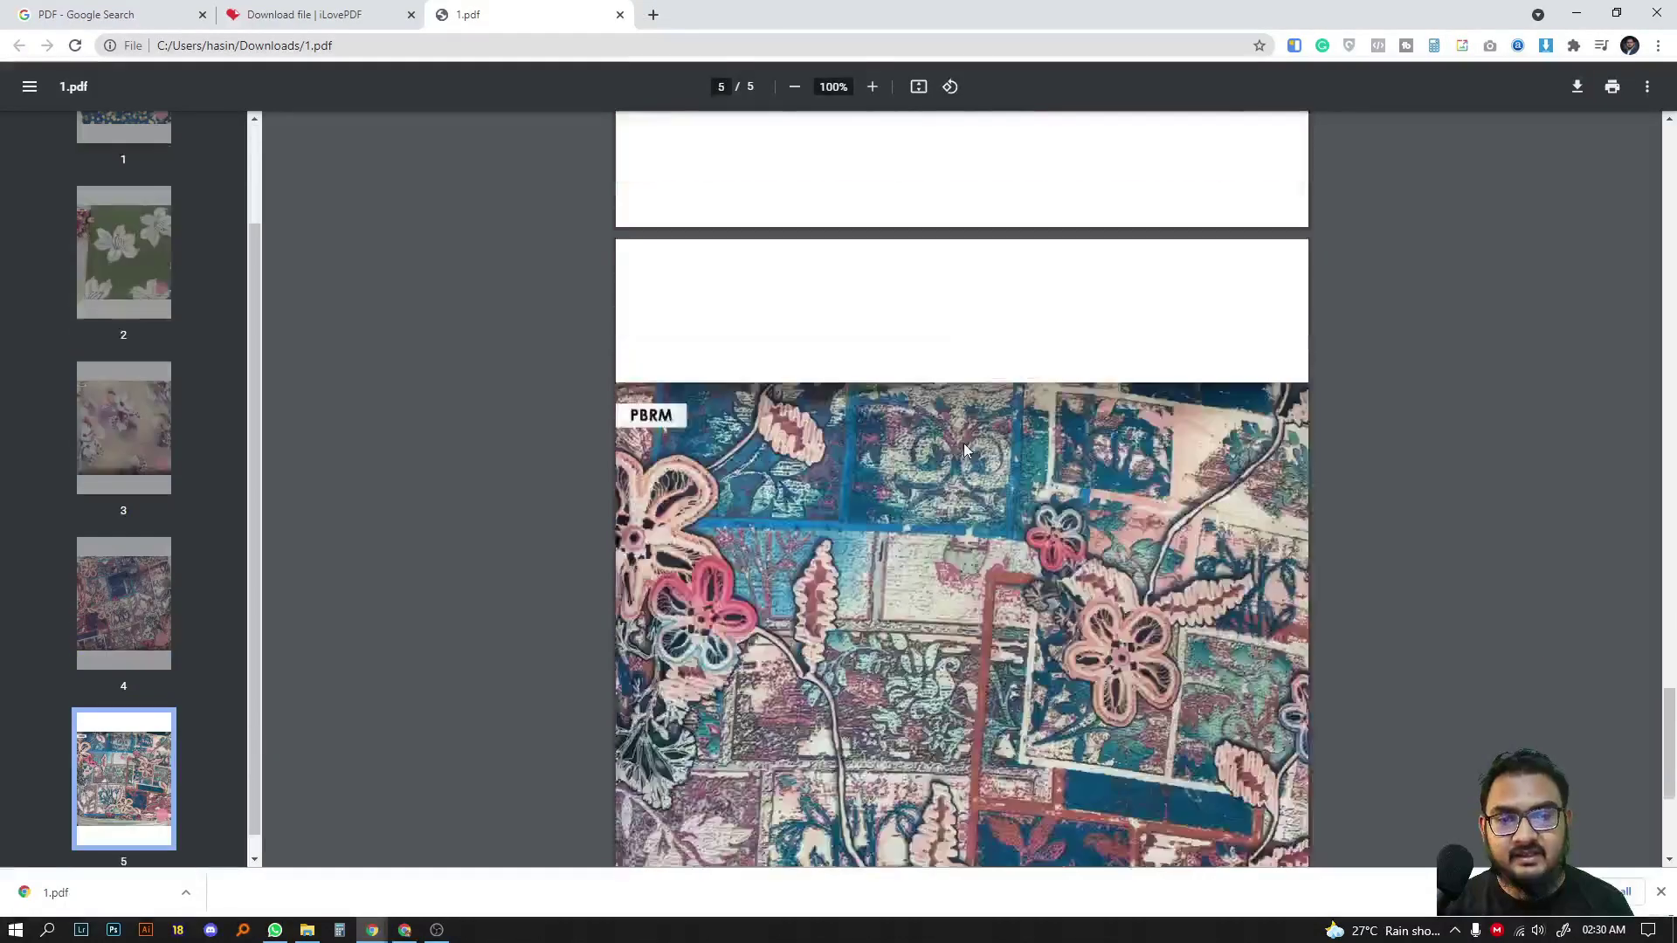
{"action": "scroll", "coordinate": [962, 451], "scroll_direction": "down", "scroll_amount": 3}
{"action": "scroll", "coordinate": [390, 297], "scroll_direction": "down", "scroll_amount": 4}
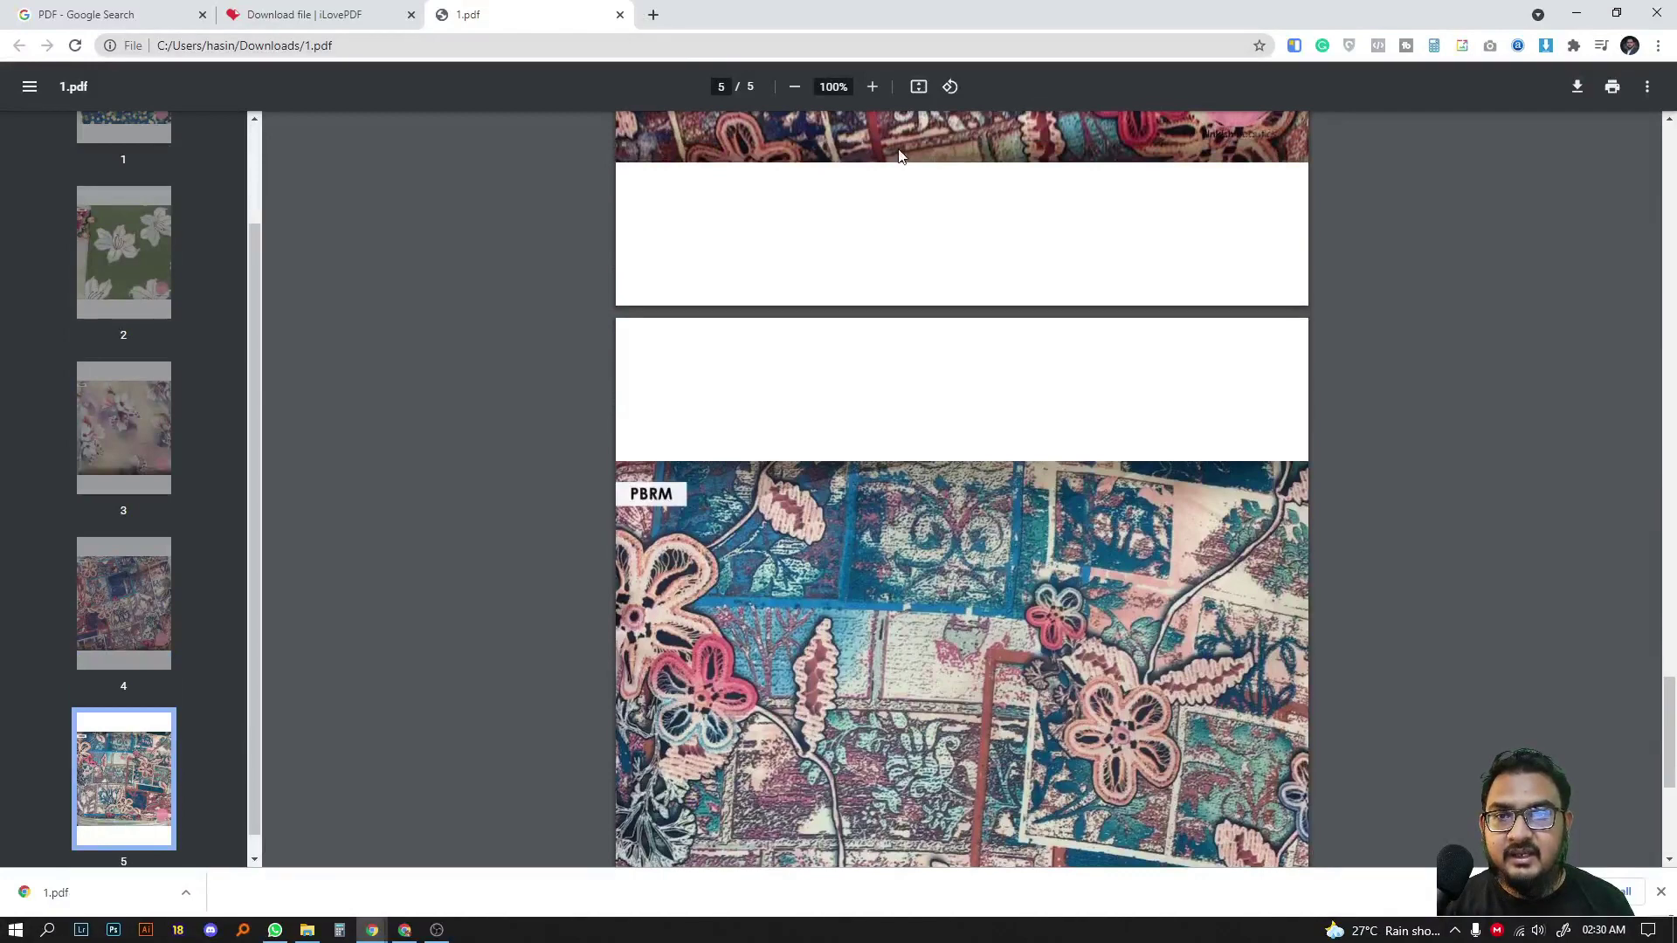
{"action": "left_click", "coordinate": [619, 15]}
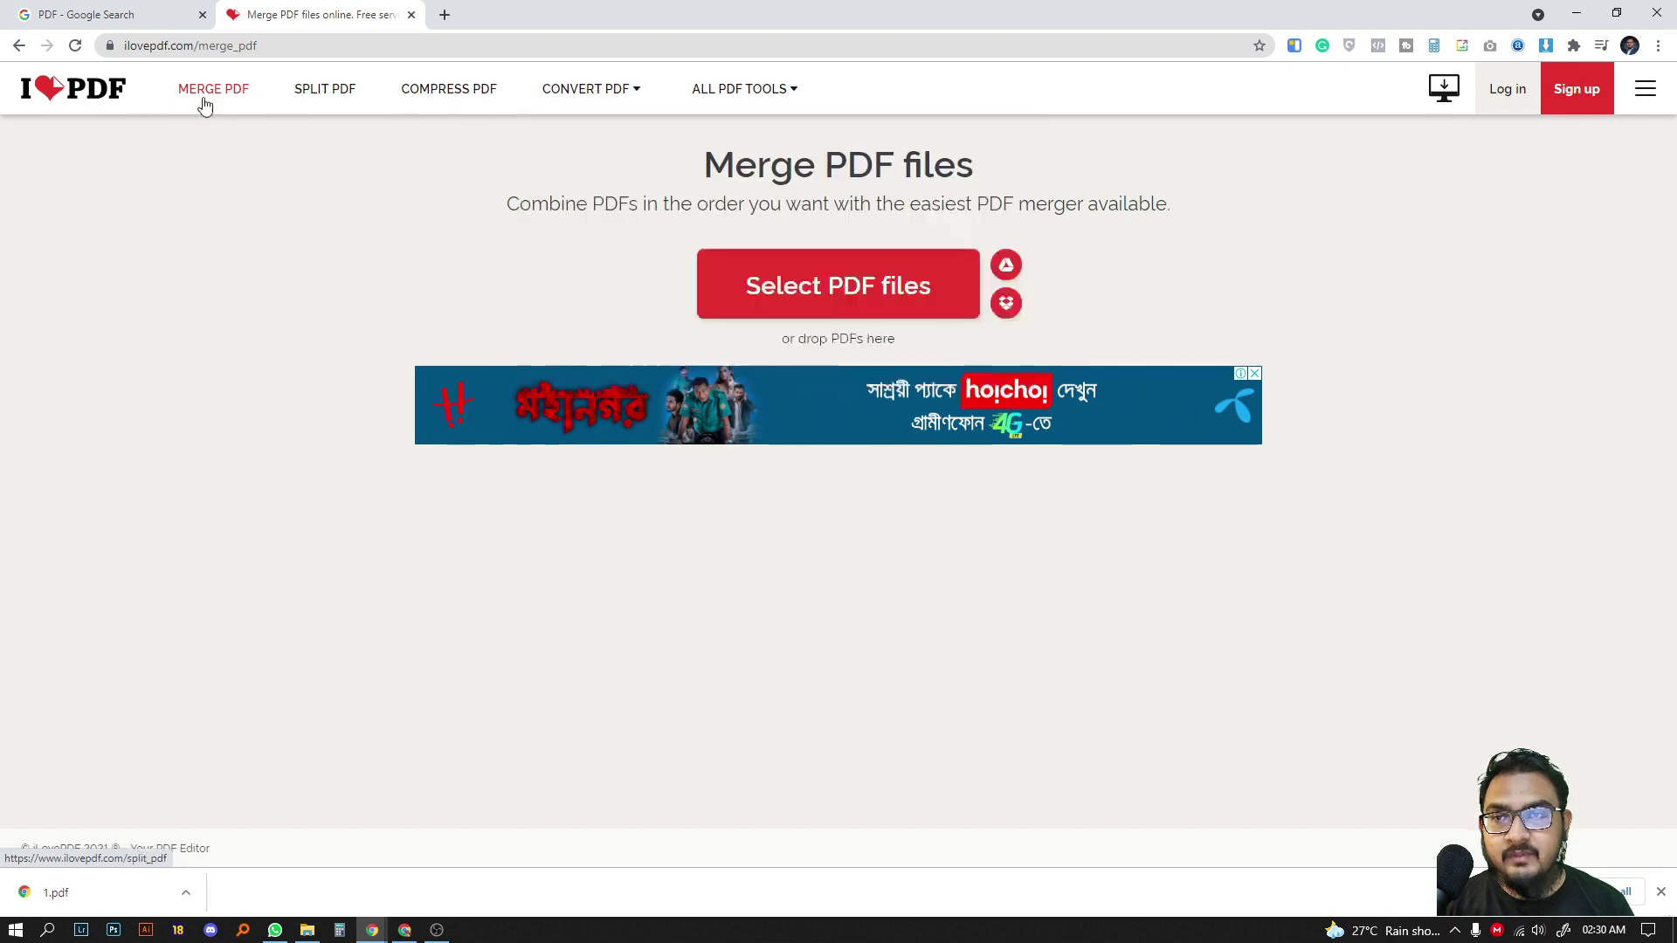
Return to the tool list and start Merge PDF with the file chooser.
{"action": "left_click", "coordinate": [96, 94]}
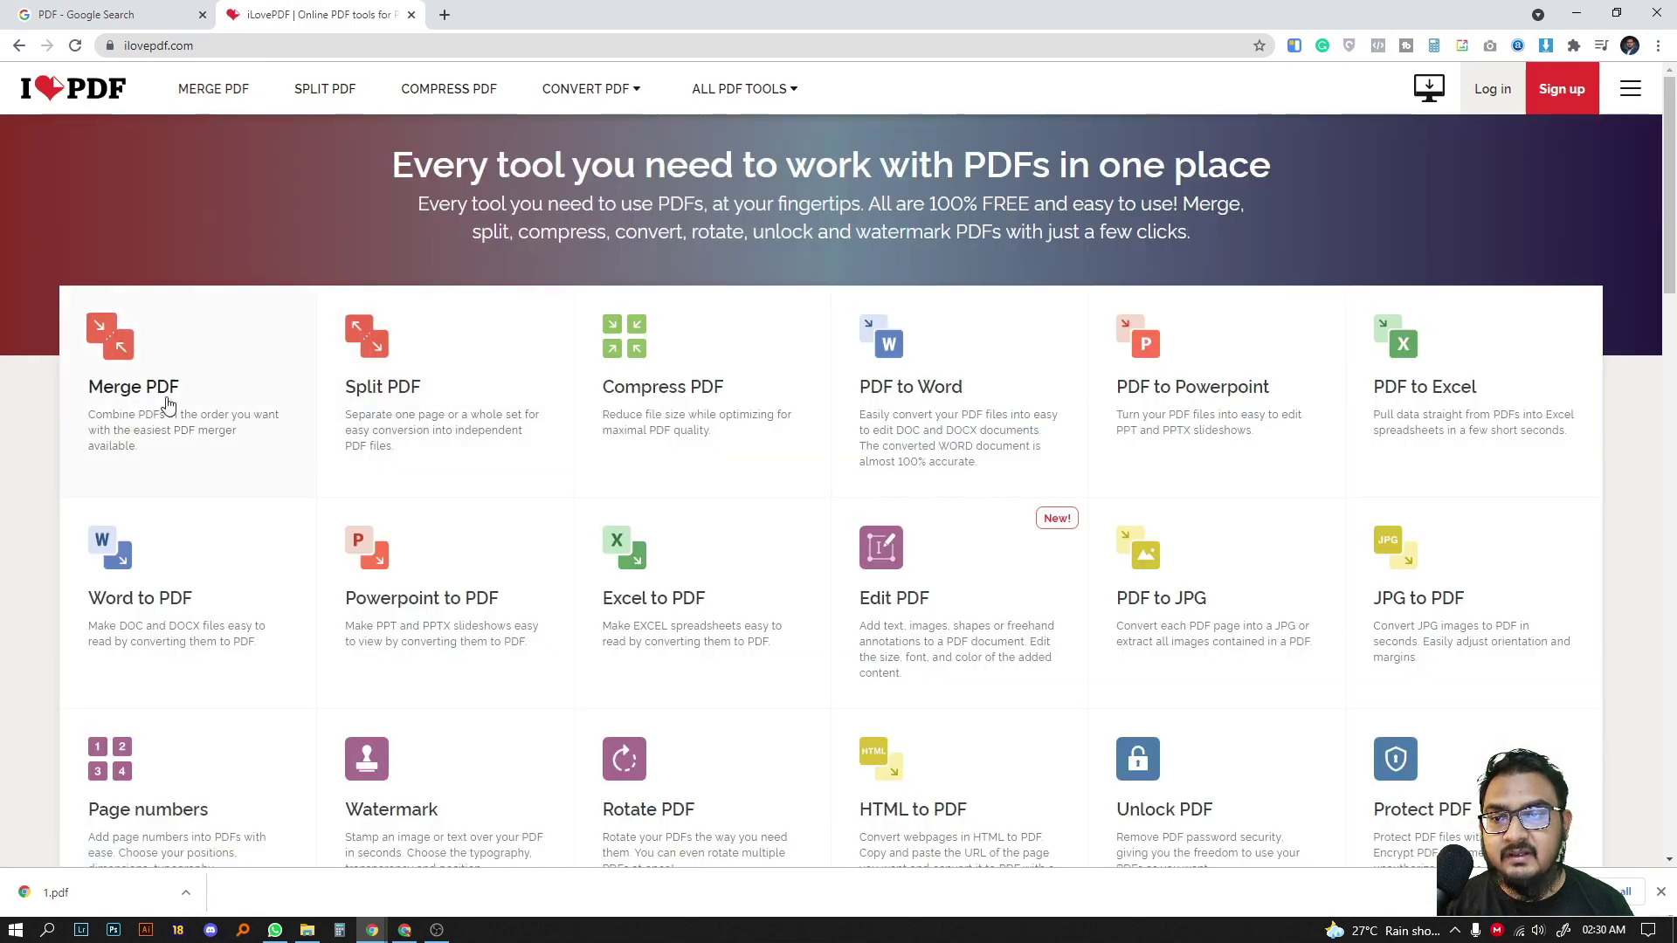
{"action": "left_click", "coordinate": [224, 396]}
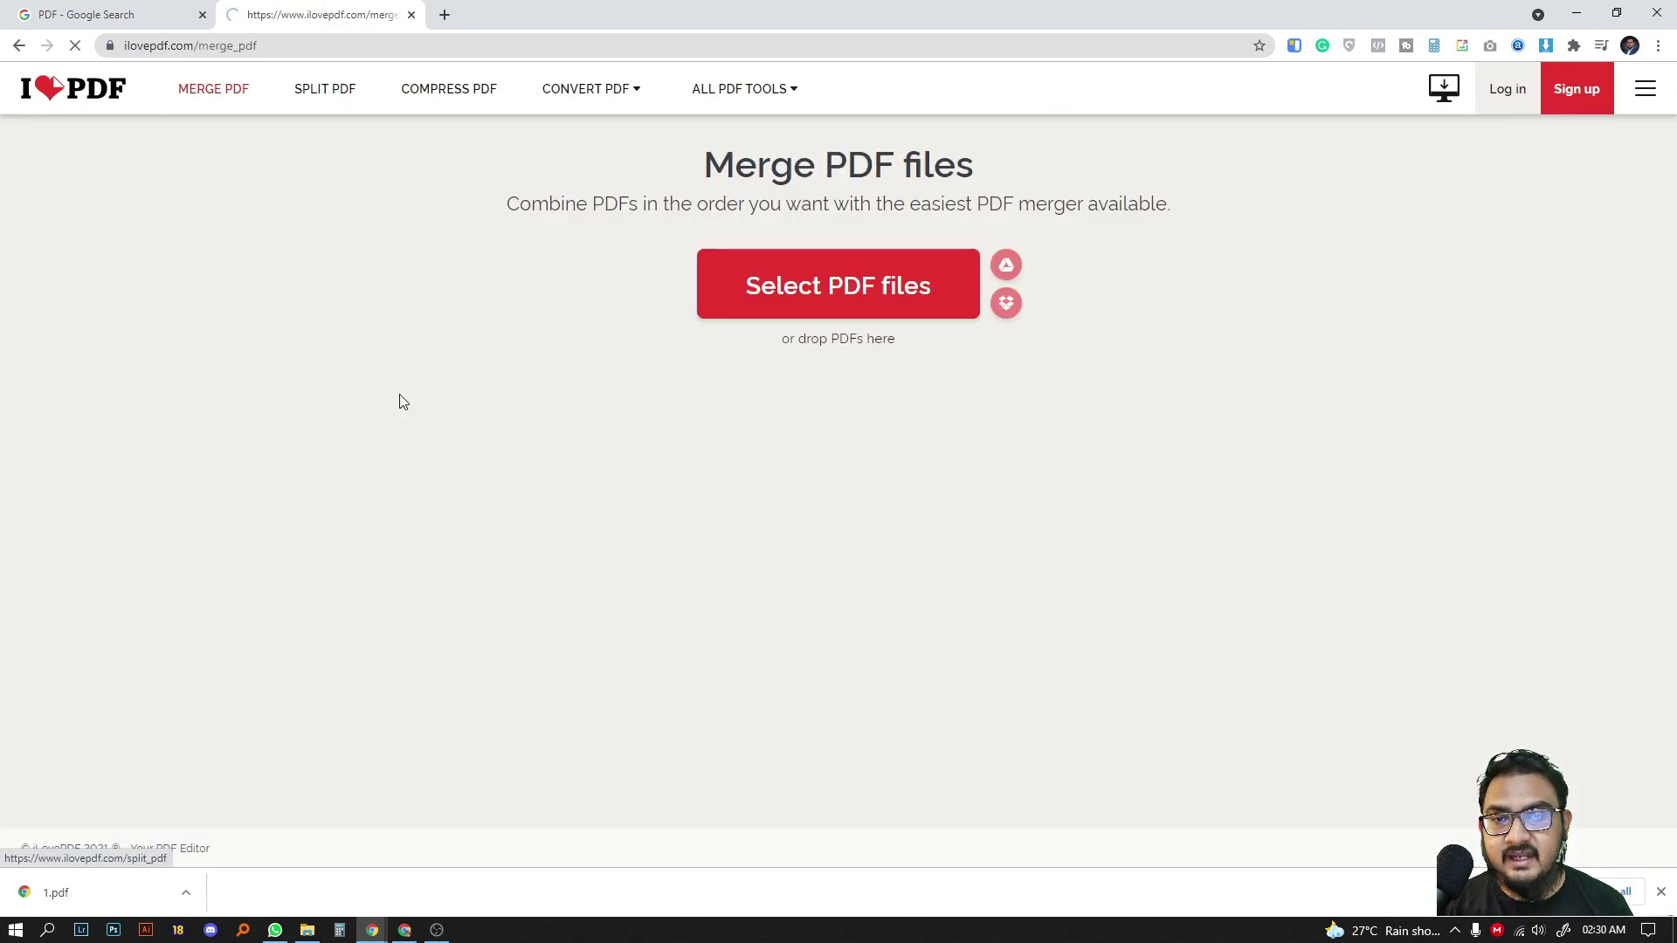
{"action": "left_click", "coordinate": [819, 294]}
Upload 1.pdf and 'Video playing fix for iPhone iPad' from Downloads.
{"action": "left_click", "coordinate": [79, 156]}
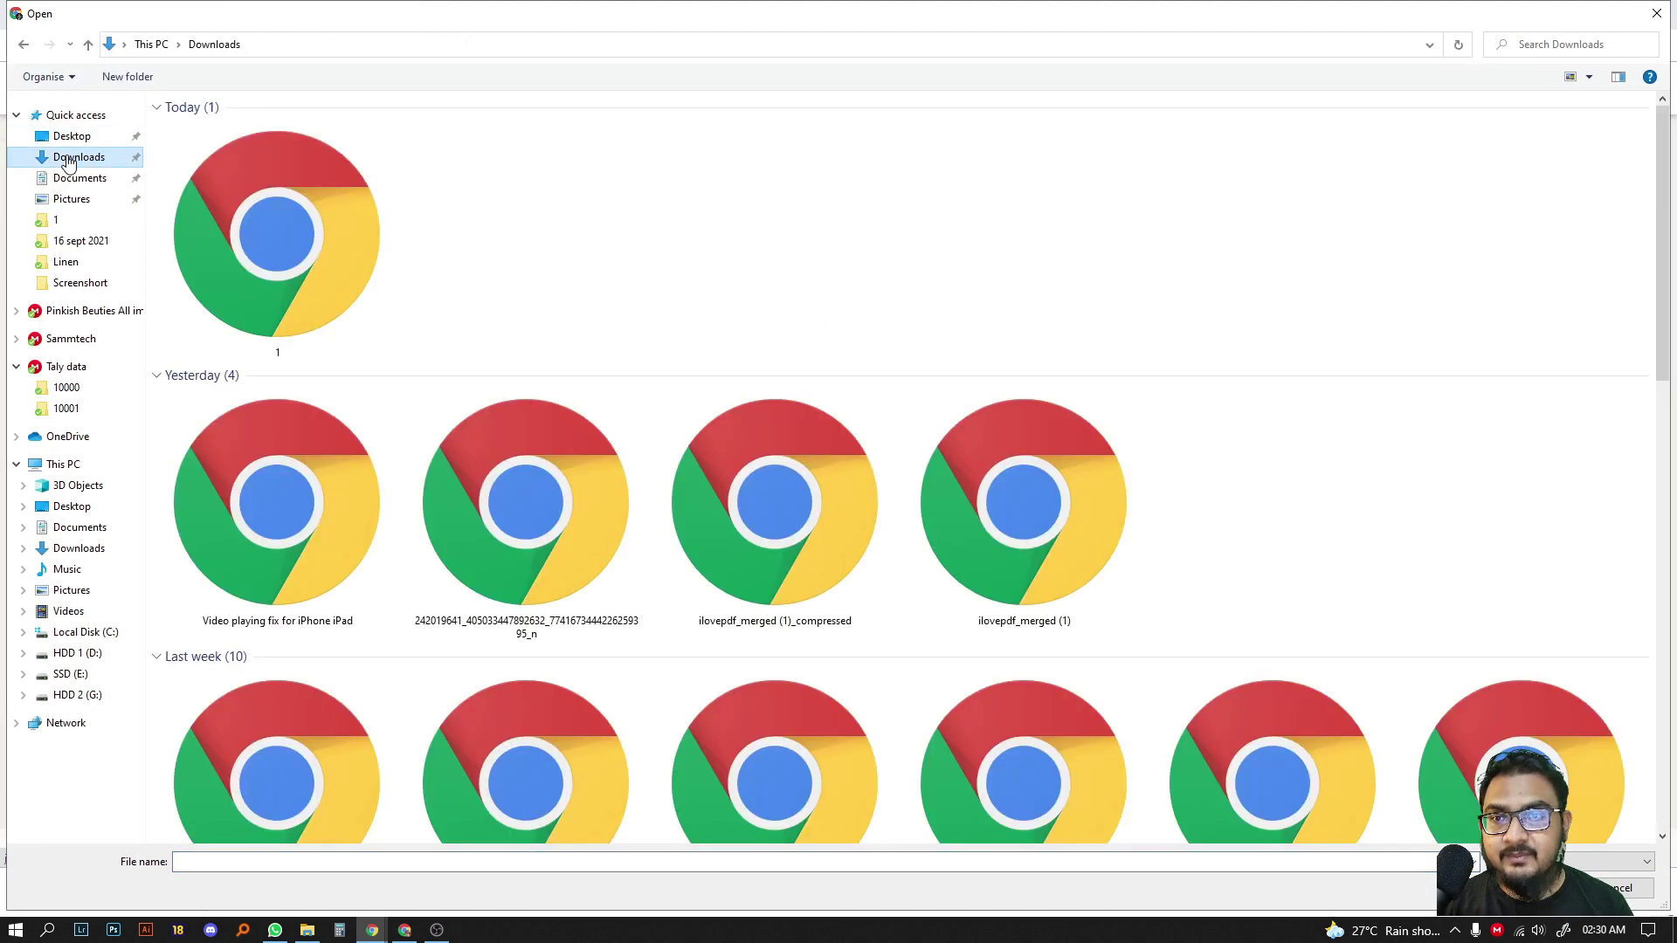
{"action": "left_click", "coordinate": [312, 210]}
{"action": "left_click", "coordinate": [309, 482], "text": "ctrl"}
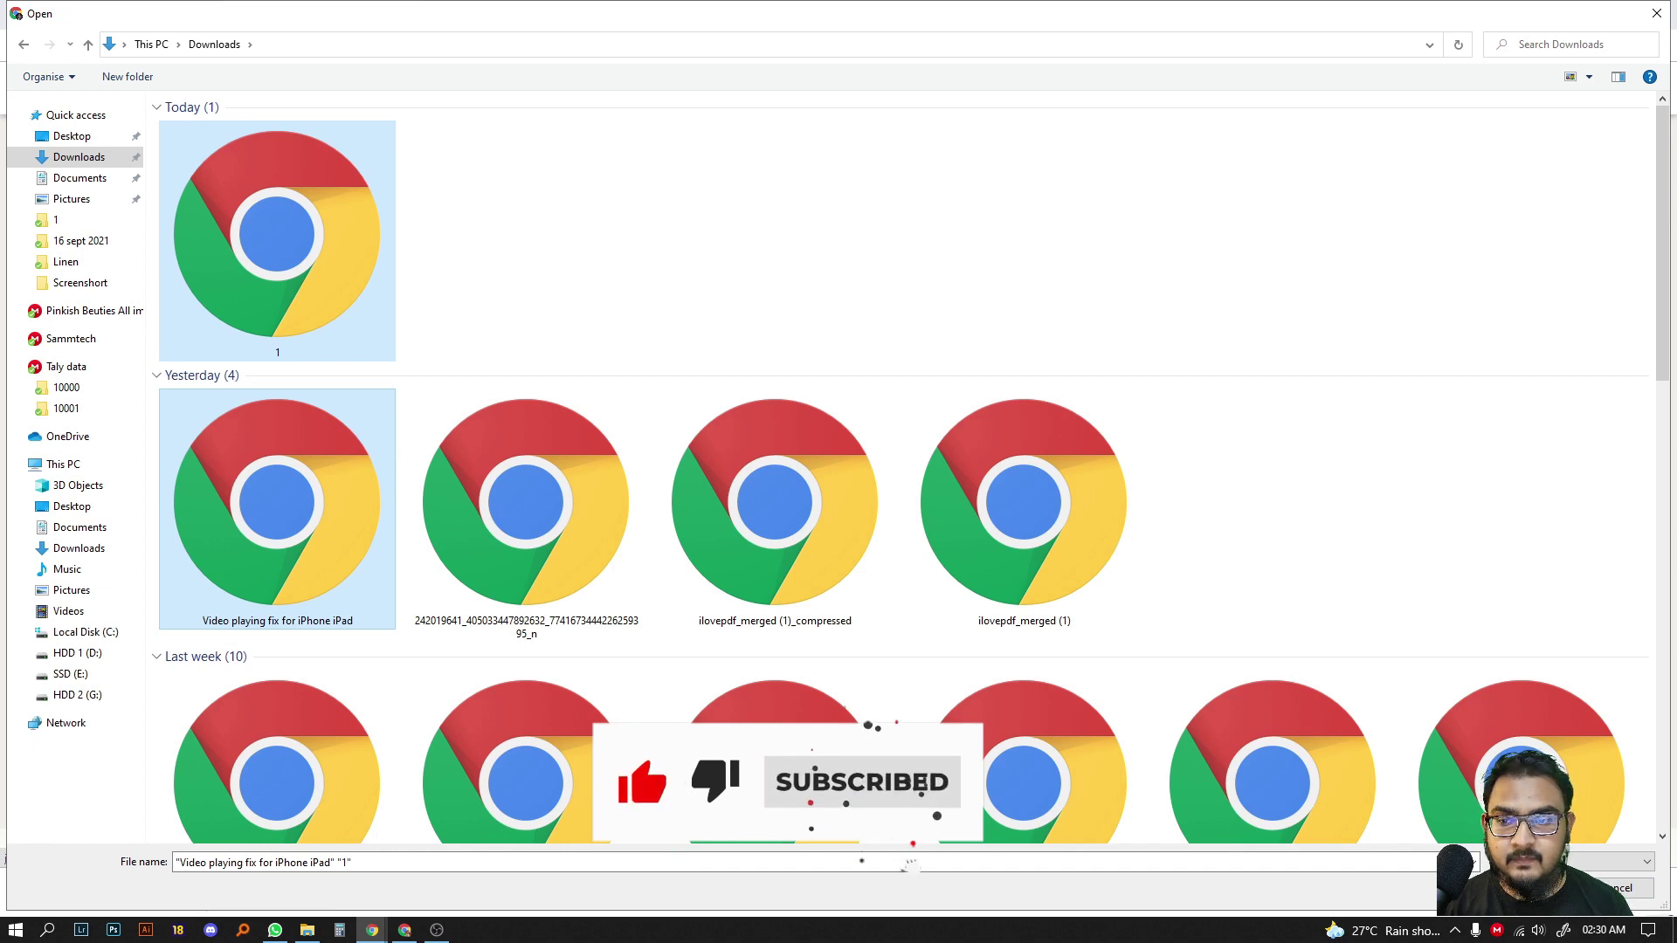
{"action": "key", "text": "Return"}
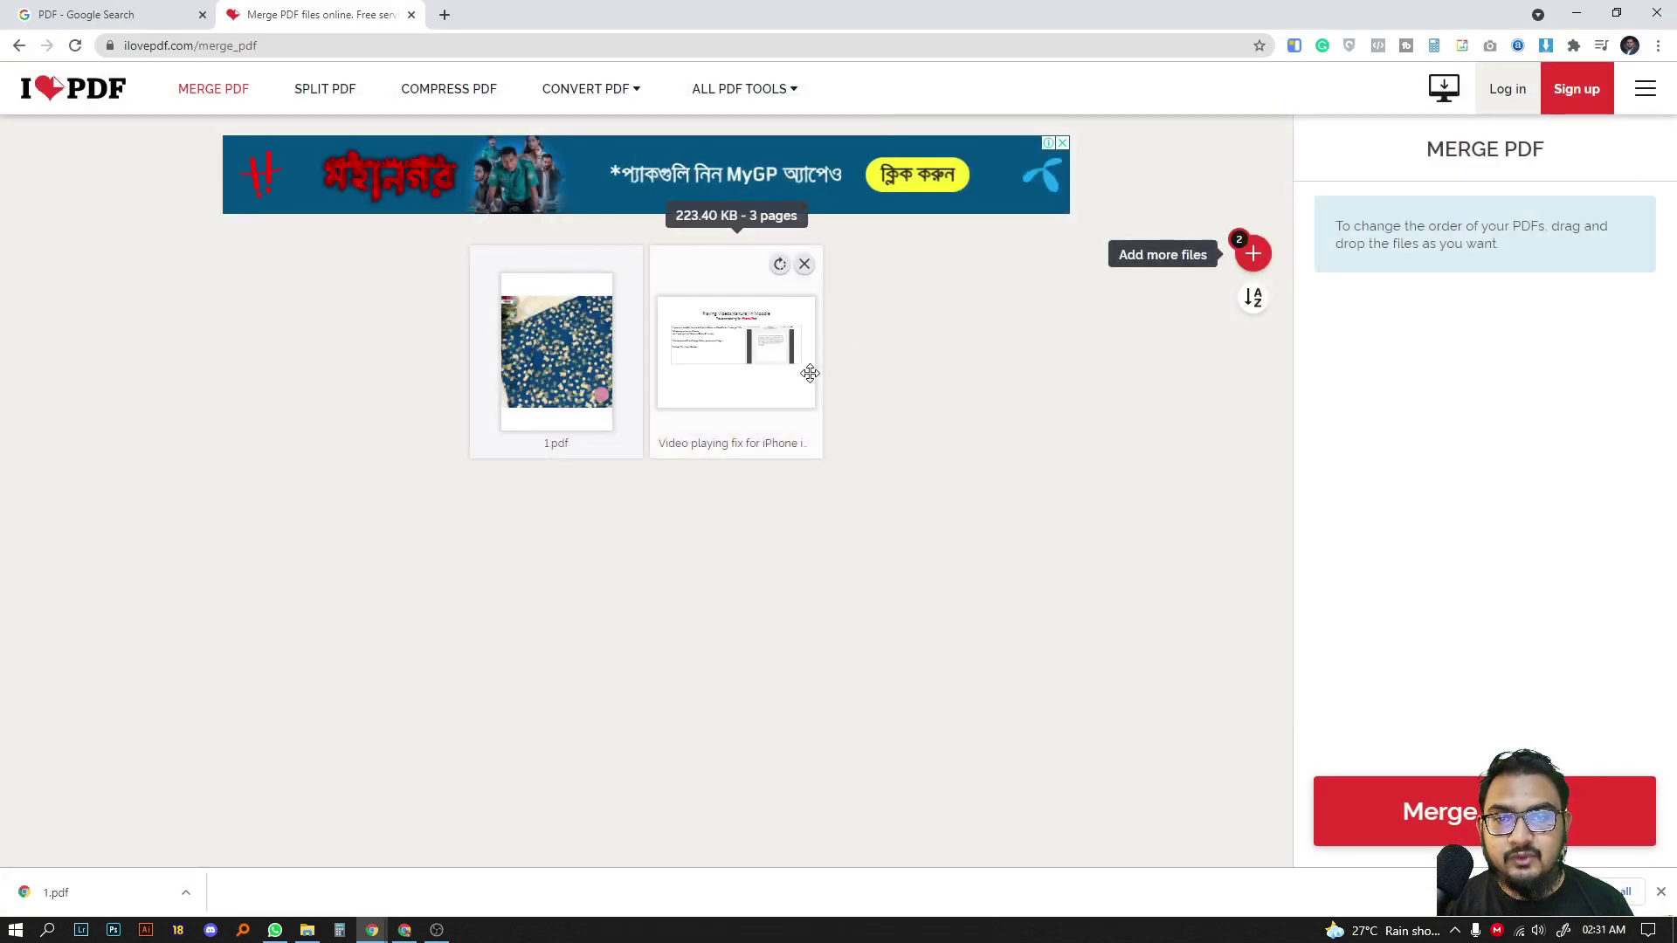
Merge the two PDFs and view the downloaded ilovepdf_merged (2).pdf.
{"action": "left_click", "coordinate": [1546, 806]}
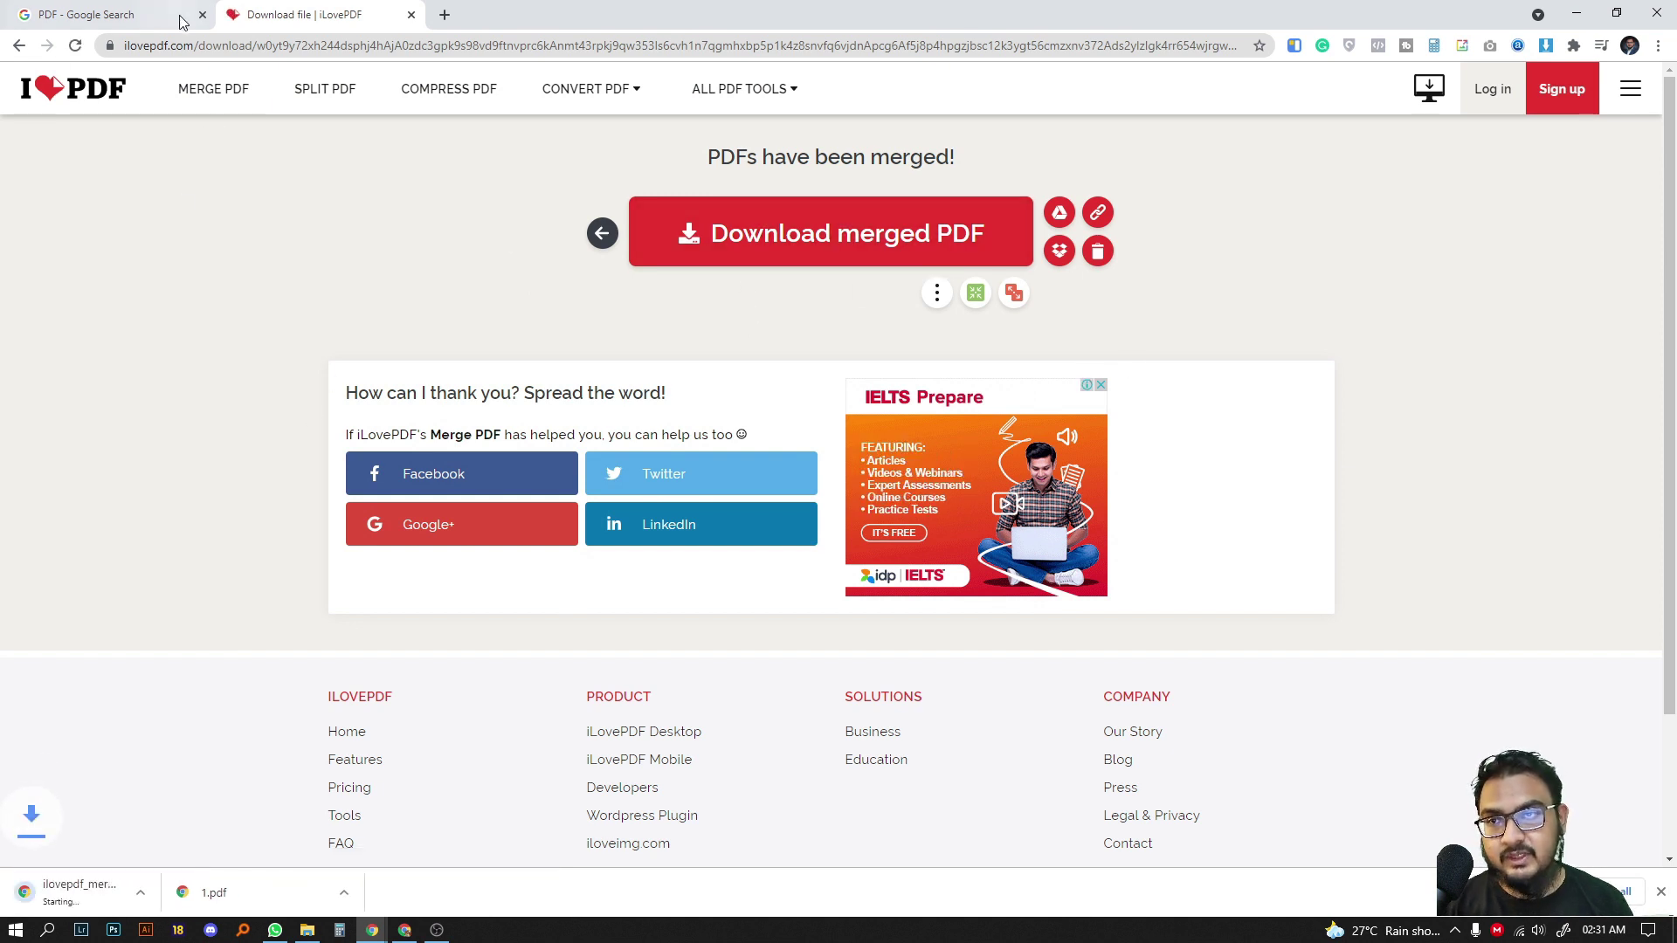
{"action": "left_click", "coordinate": [133, 880]}
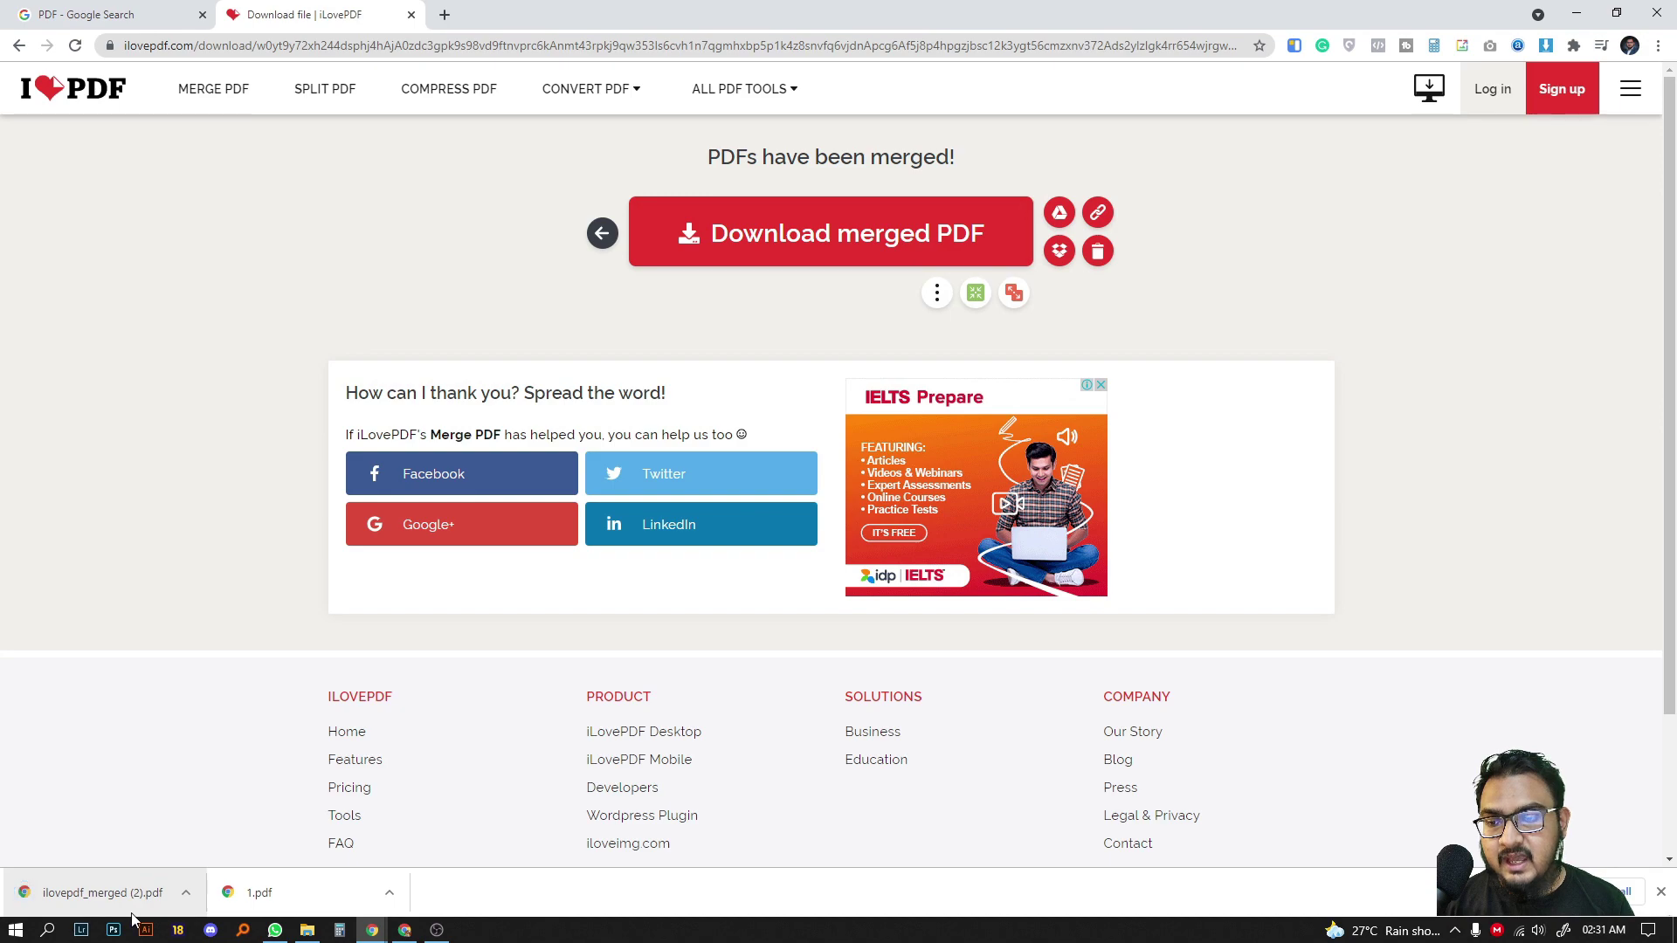
{"action": "scroll", "coordinate": [459, 219], "scroll_direction": "down", "scroll_amount": 2}
{"action": "scroll", "coordinate": [884, 460], "scroll_direction": "down", "scroll_amount": 5}
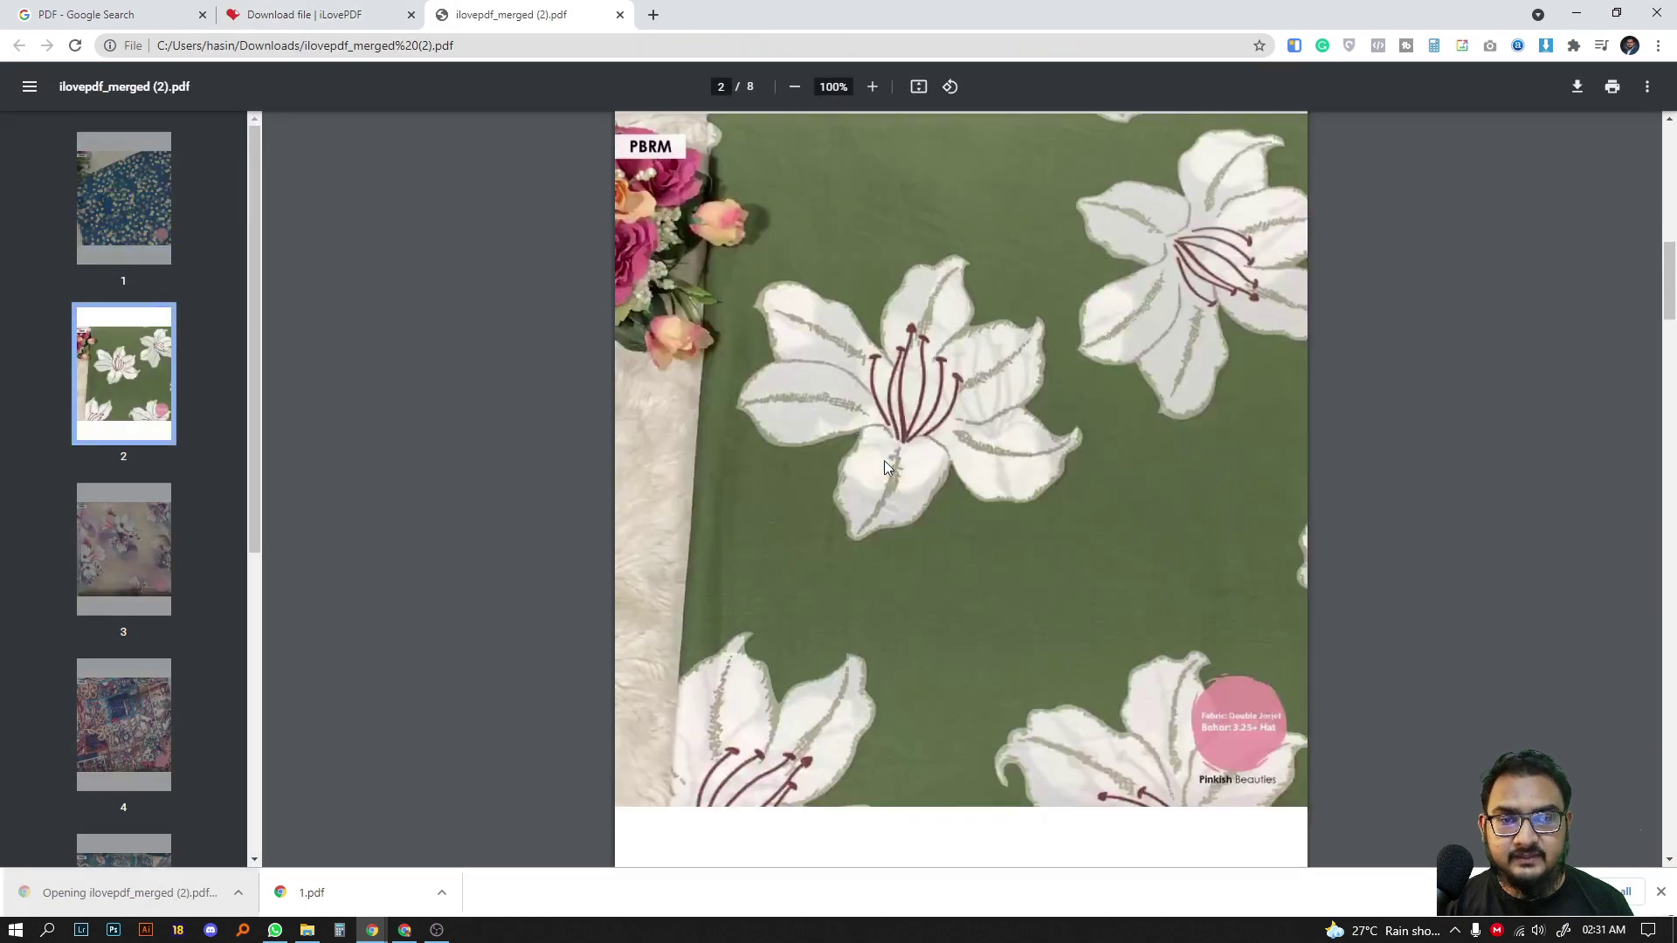
{"action": "scroll", "coordinate": [890, 467], "scroll_direction": "down", "scroll_amount": 5}
{"action": "scroll", "coordinate": [889, 466], "scroll_direction": "down", "scroll_amount": 5}
{"action": "scroll", "coordinate": [983, 452], "scroll_direction": "down", "scroll_amount": 5}
{"action": "scroll", "coordinate": [1085, 433], "scroll_direction": "down", "scroll_amount": 5}
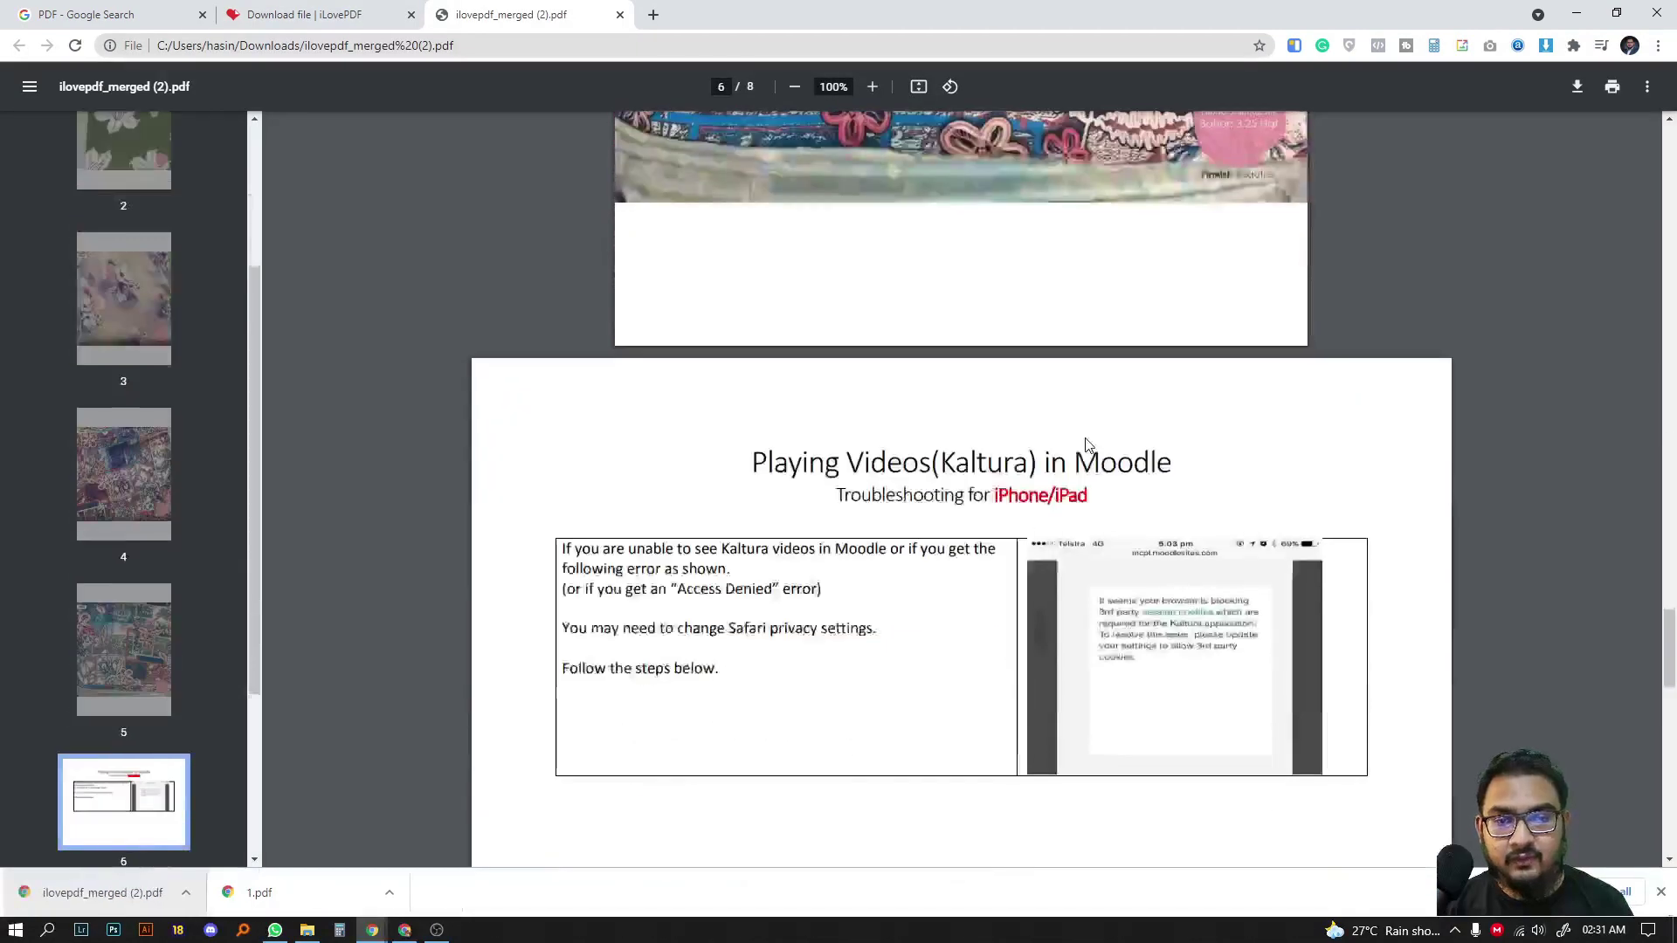
{"action": "scroll", "coordinate": [1049, 457], "scroll_direction": "down", "scroll_amount": 5}
{"action": "scroll", "coordinate": [1049, 457], "scroll_direction": "down", "scroll_amount": 10}
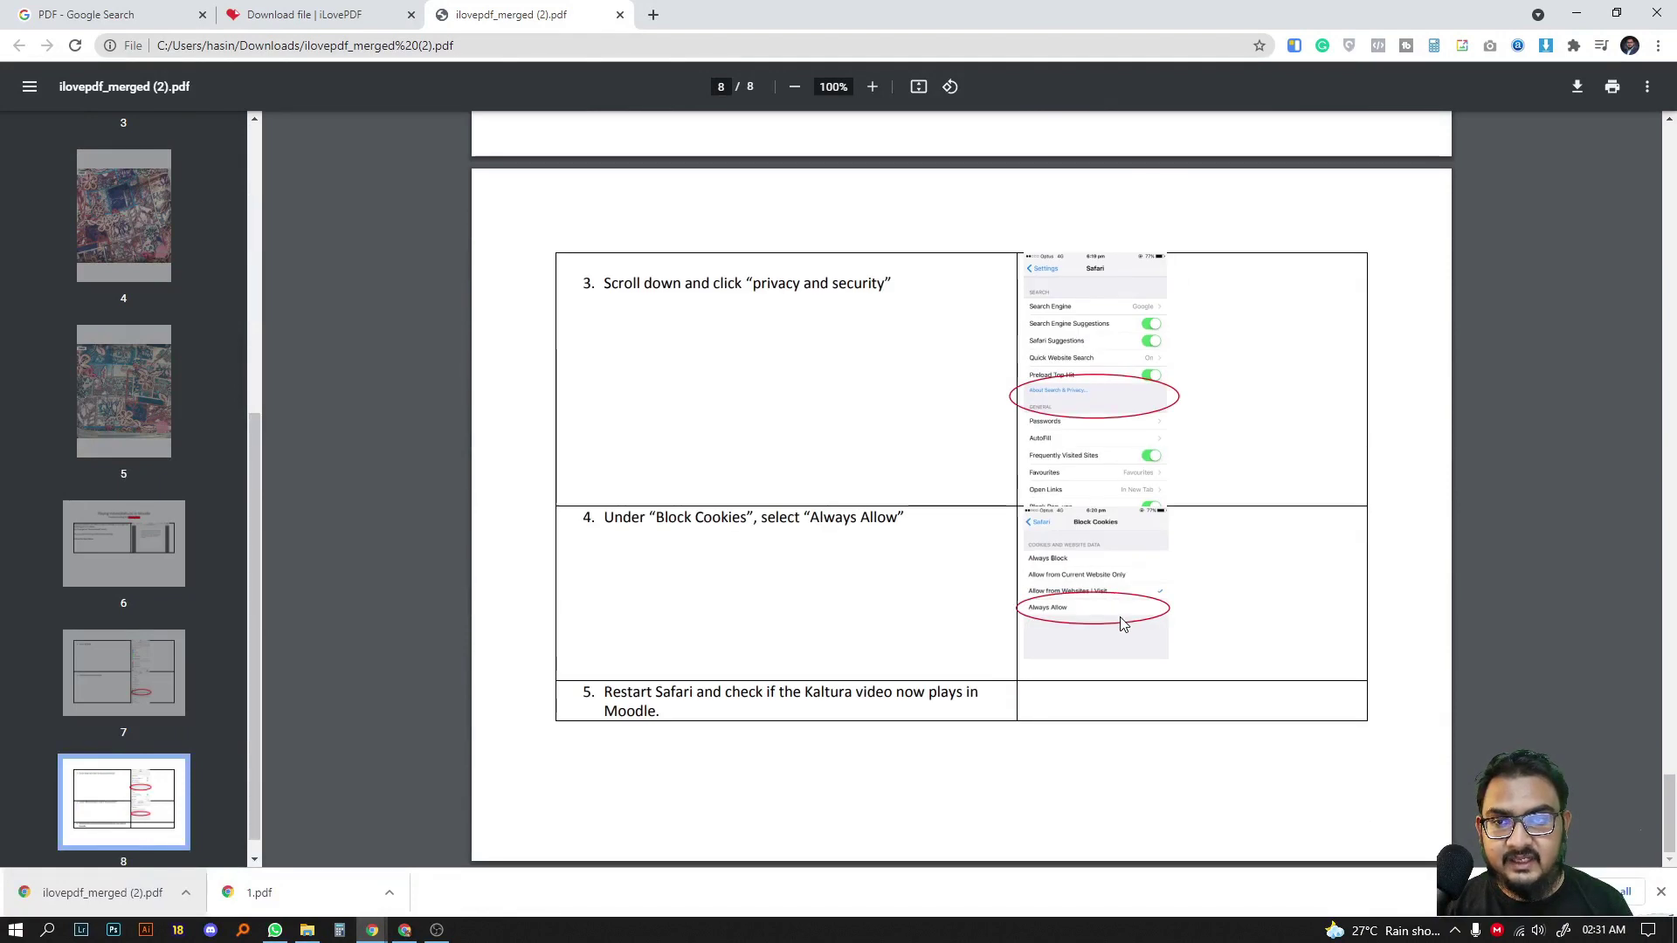
{"action": "scroll", "coordinate": [1120, 613], "scroll_direction": "up", "scroll_amount": 5}
{"action": "scroll", "coordinate": [1122, 629], "scroll_direction": "up", "scroll_amount": 5}
Start Compress PDF from the homepage and upload ilovepdf_merged (2) from Downloads.
{"action": "left_click", "coordinate": [337, 24]}
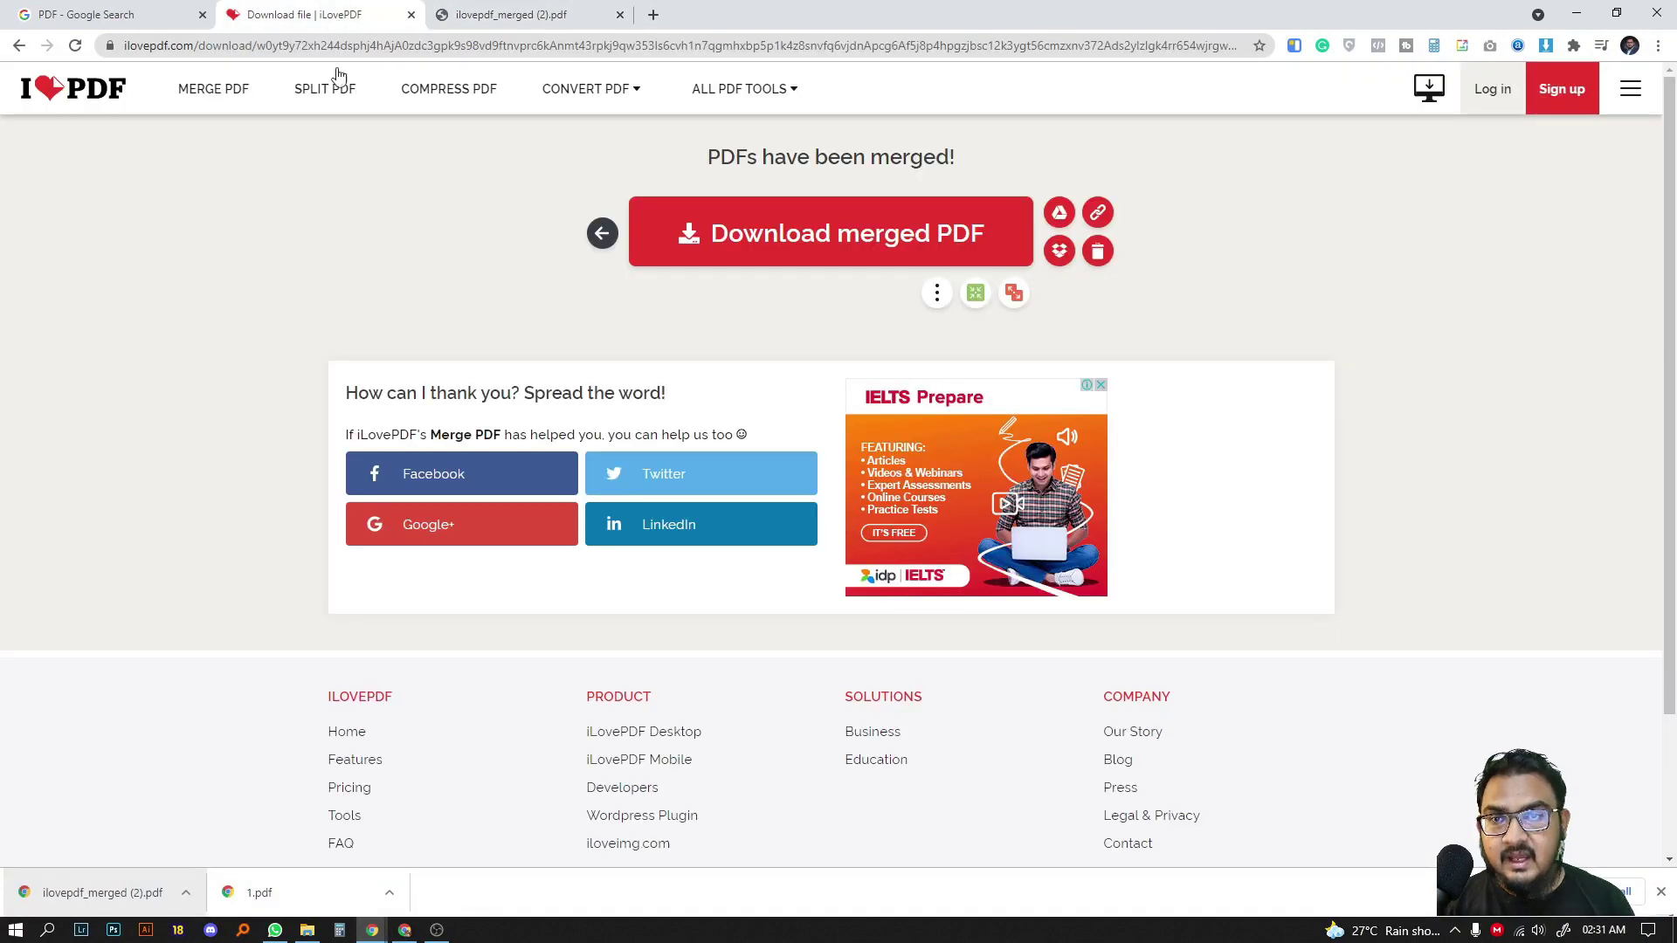
{"action": "left_click", "coordinate": [65, 93]}
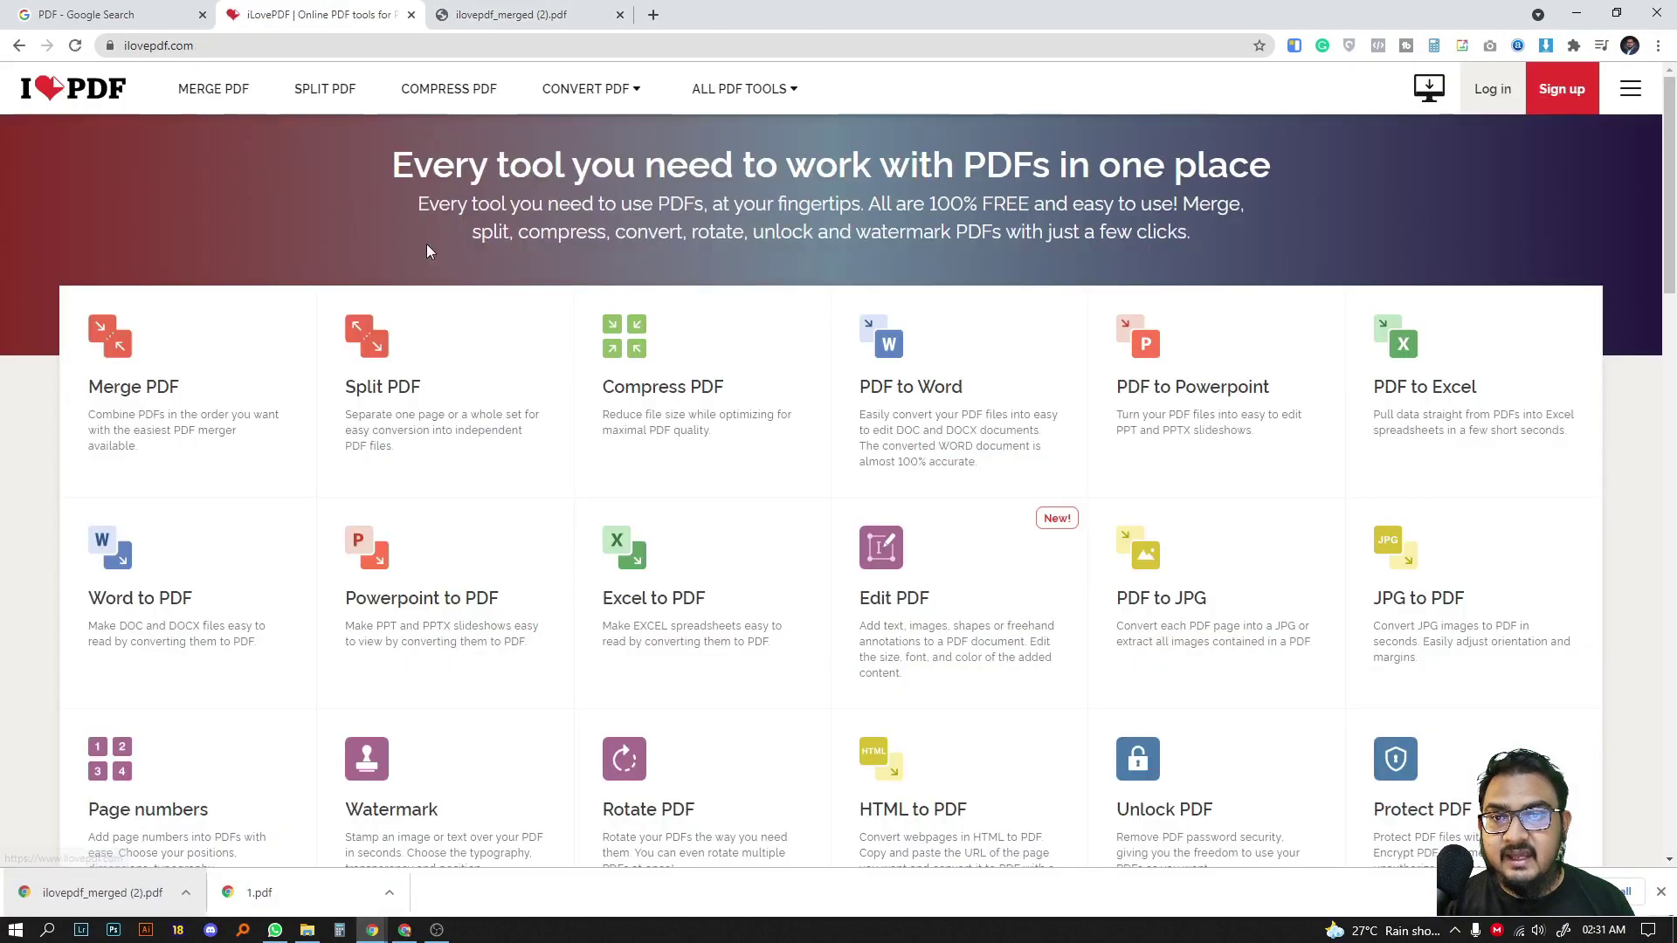
{"action": "left_click", "coordinate": [702, 409]}
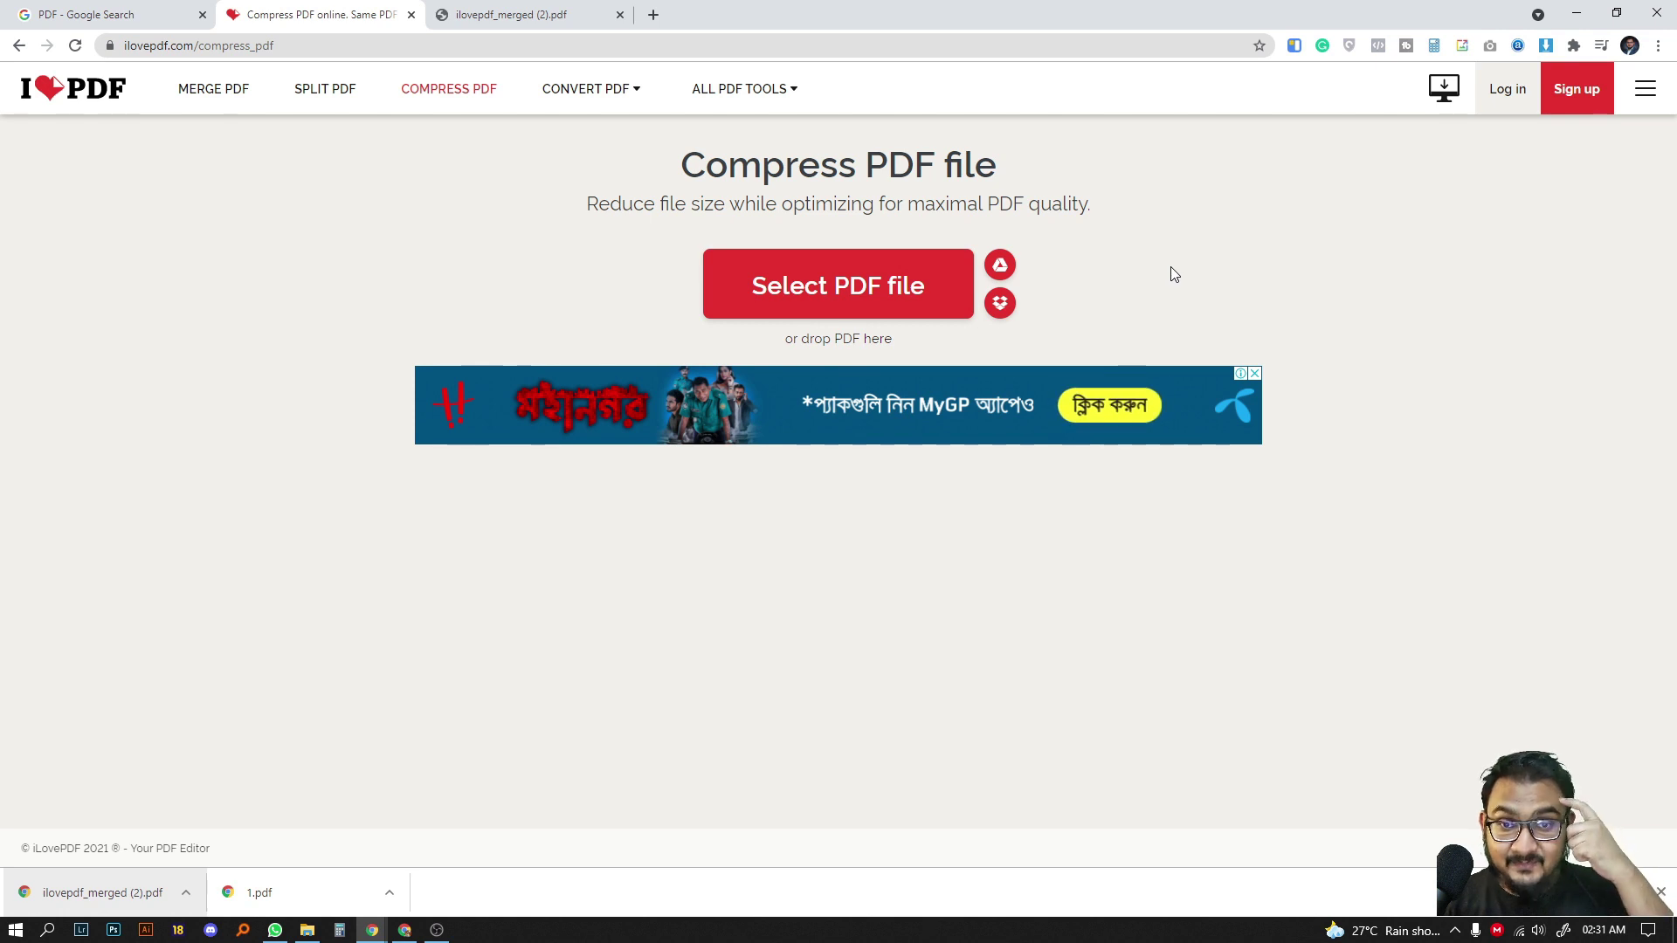
{"action": "left_click", "coordinate": [830, 305]}
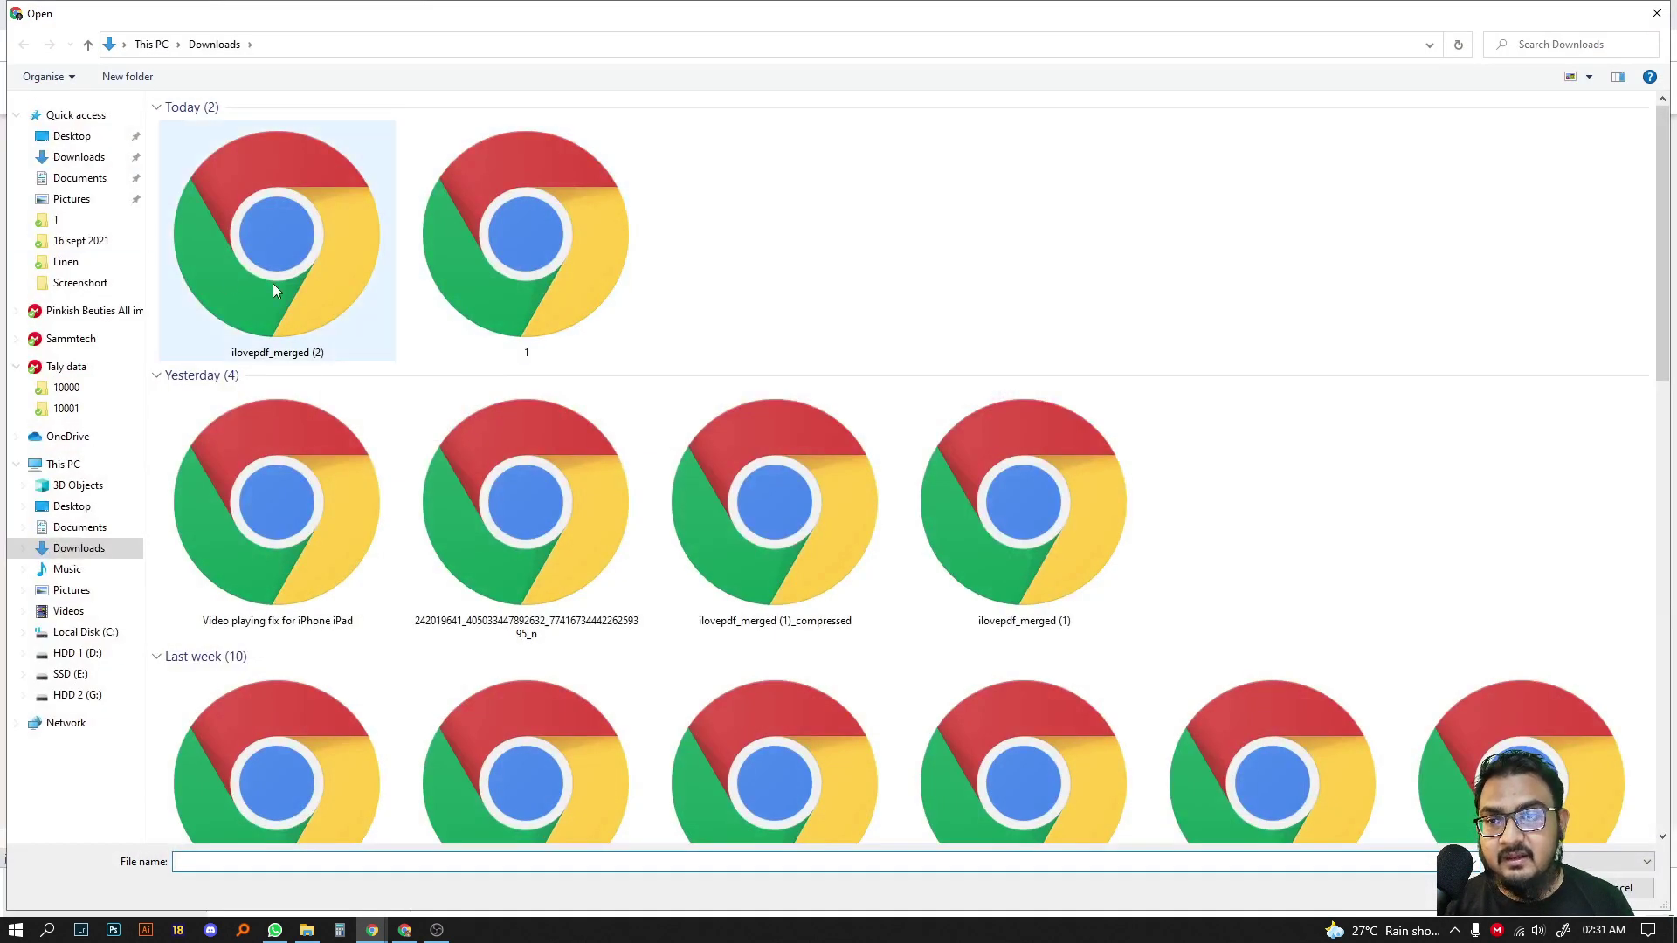
{"action": "mouse_move", "coordinate": [276, 236]}
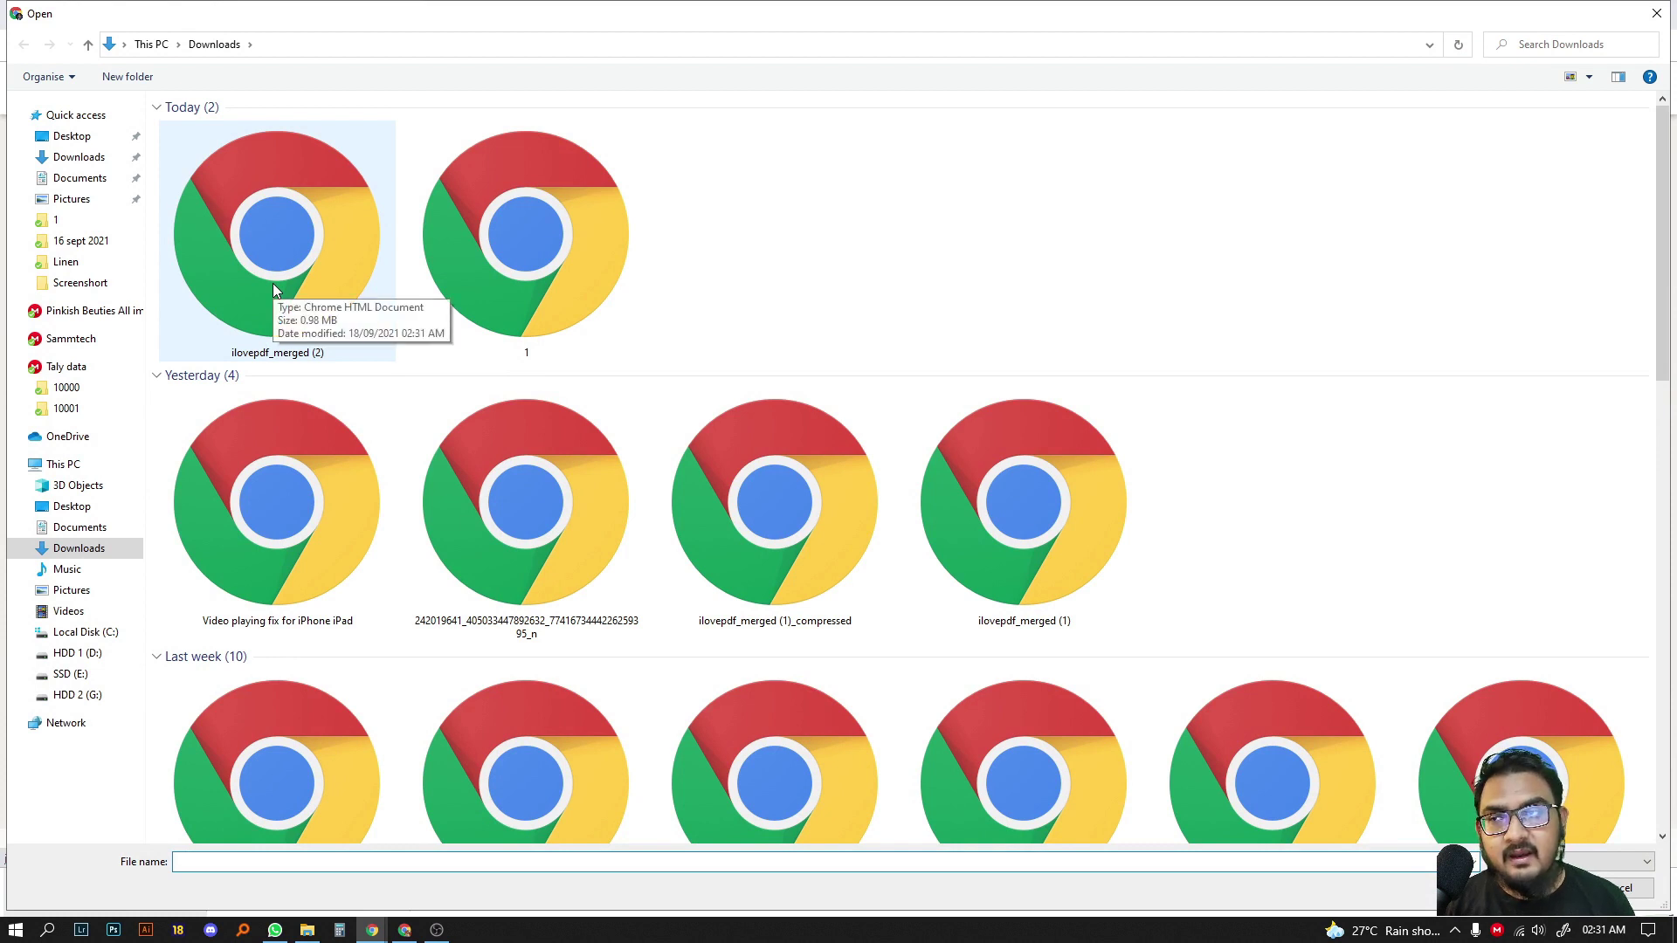
{"action": "double_click", "coordinate": [276, 290]}
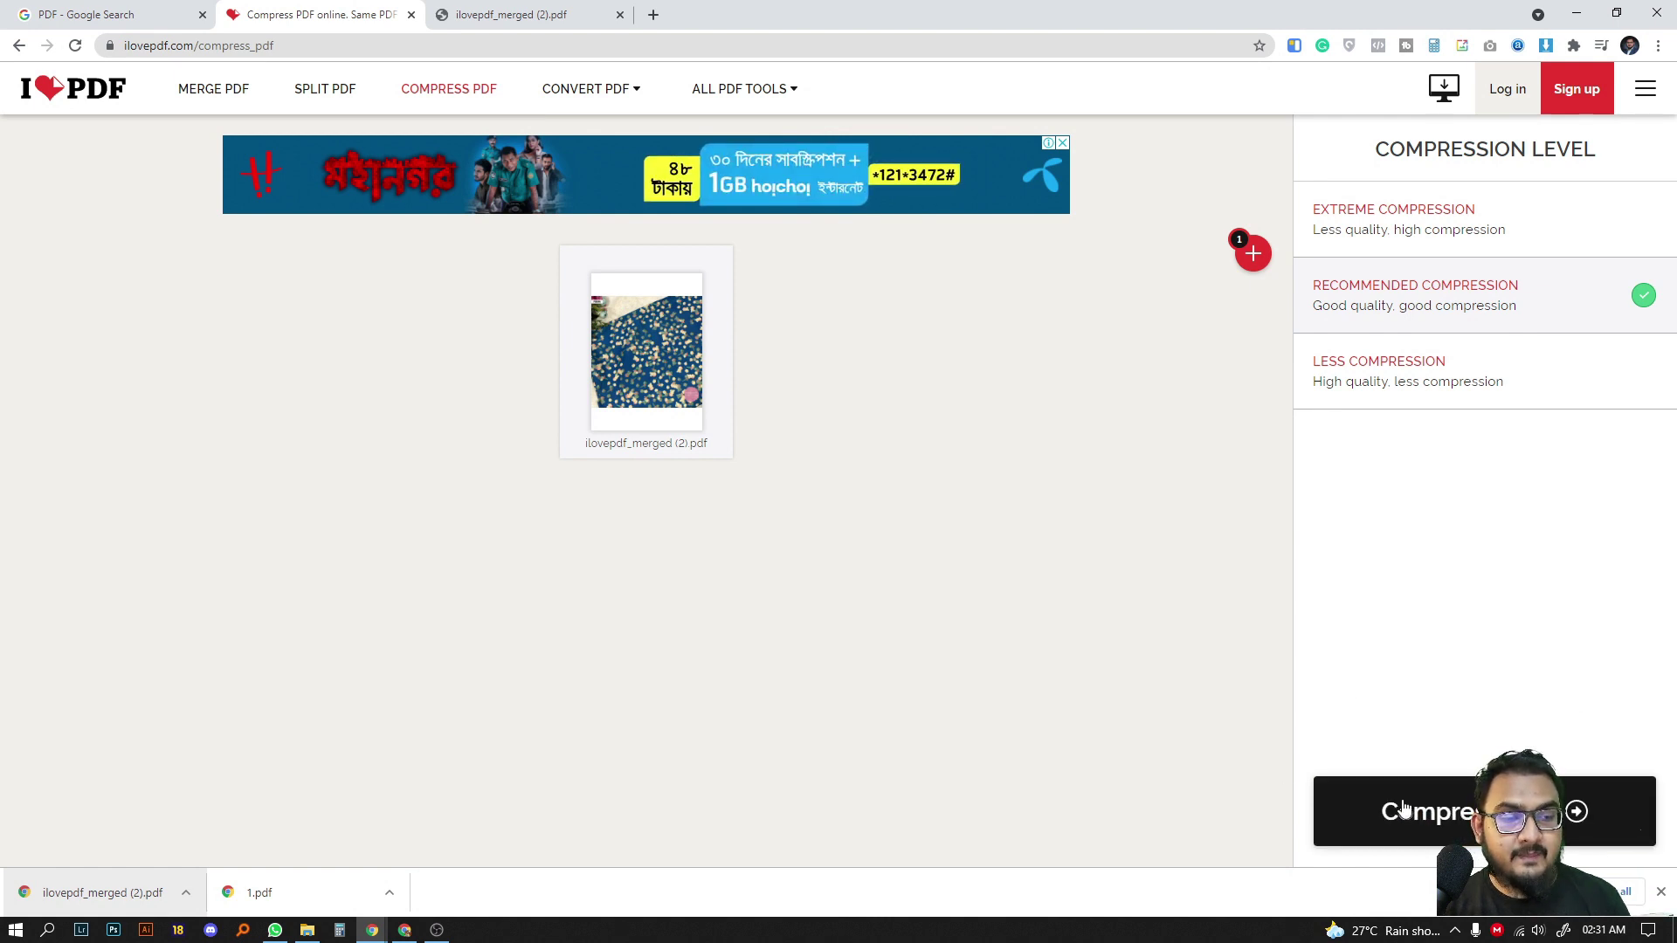
Compress the PDF with Recommended compression, note 1006.12 KB to 867.55 KB, return to homepage.
{"action": "left_click", "coordinate": [1442, 815]}
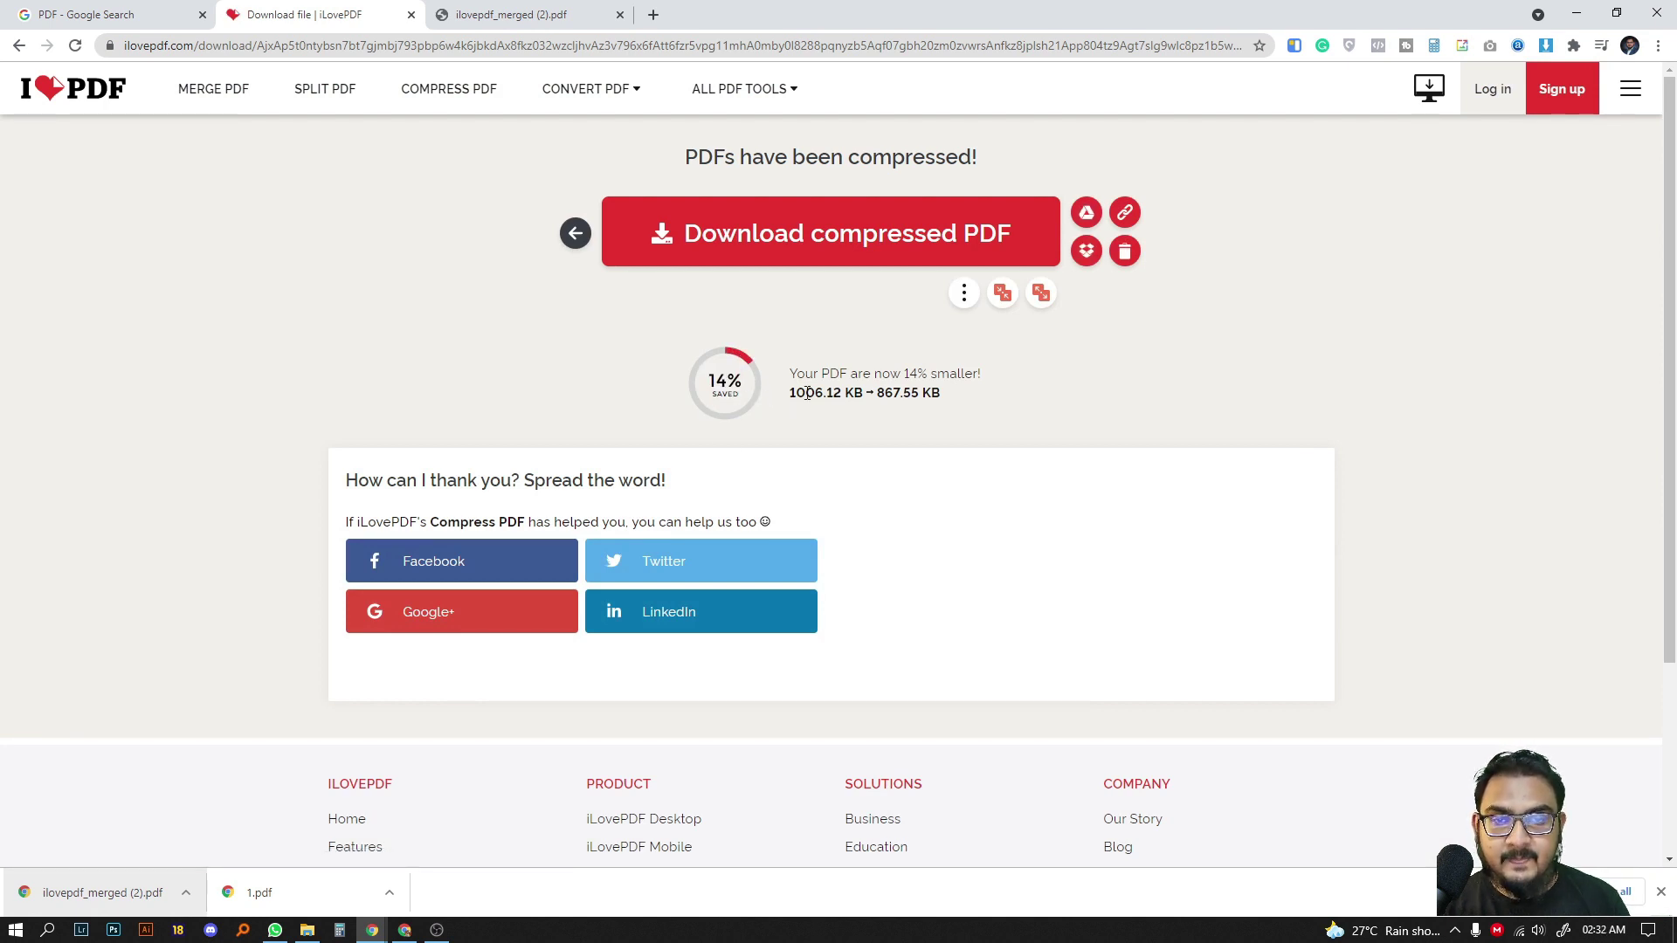
{"action": "triple_click", "coordinate": [780, 400]}
{"action": "left_click", "coordinate": [800, 398]}
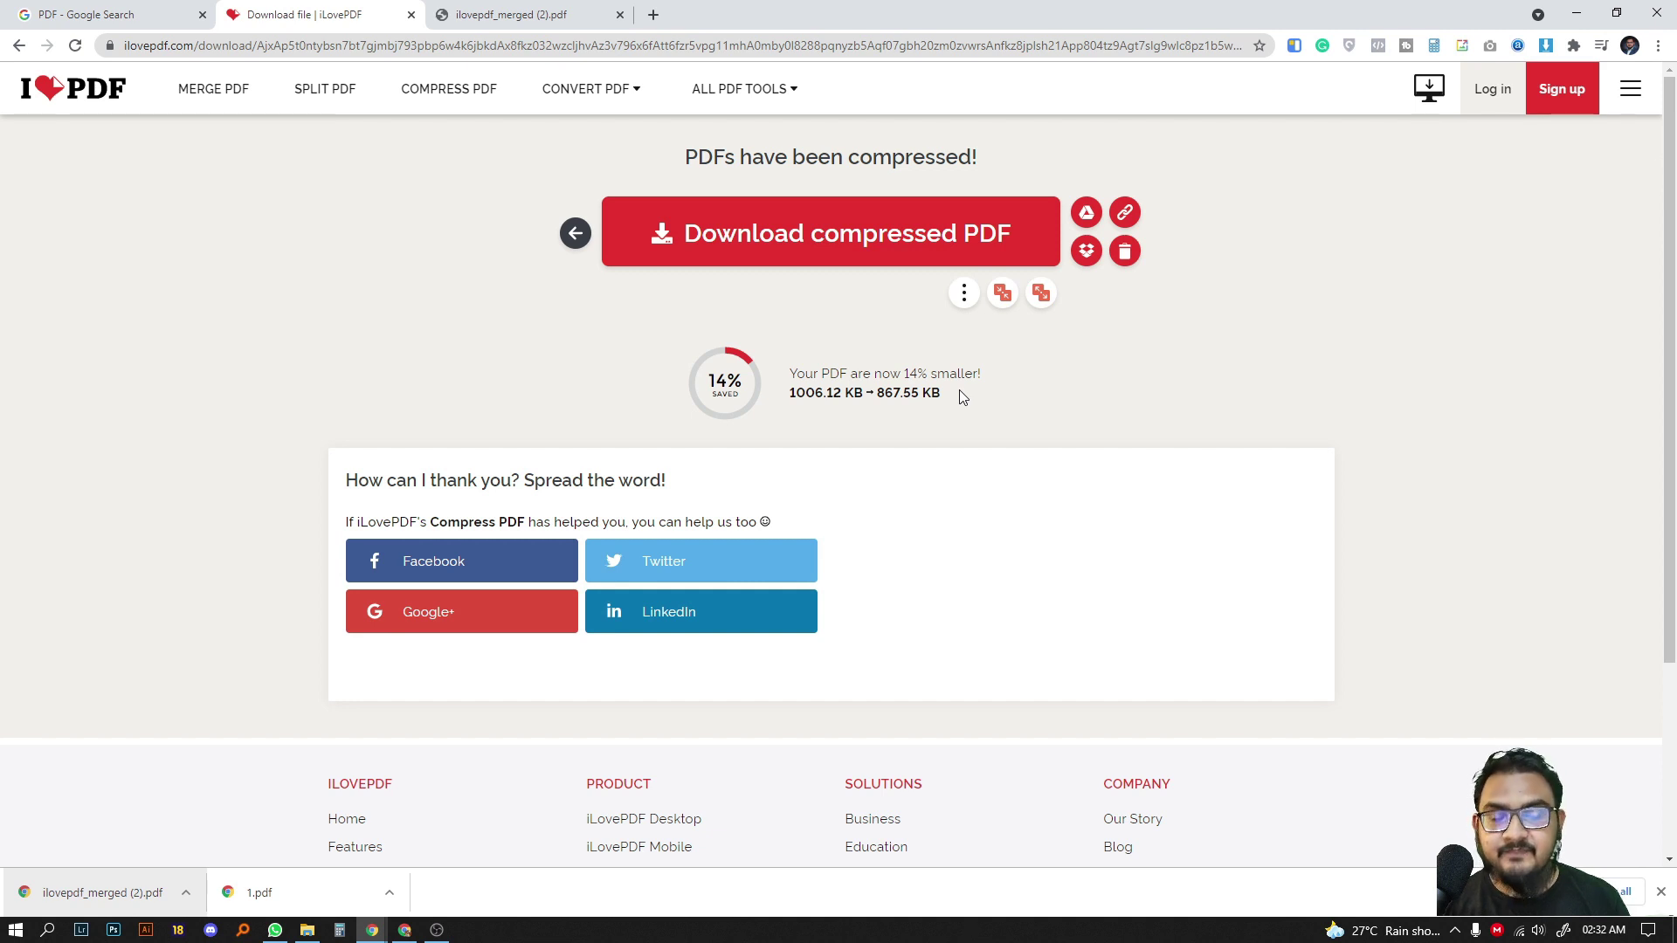
{"action": "left_click", "coordinate": [73, 87]}
{"action": "scroll", "coordinate": [866, 262], "scroll_direction": "down", "scroll_amount": 1}
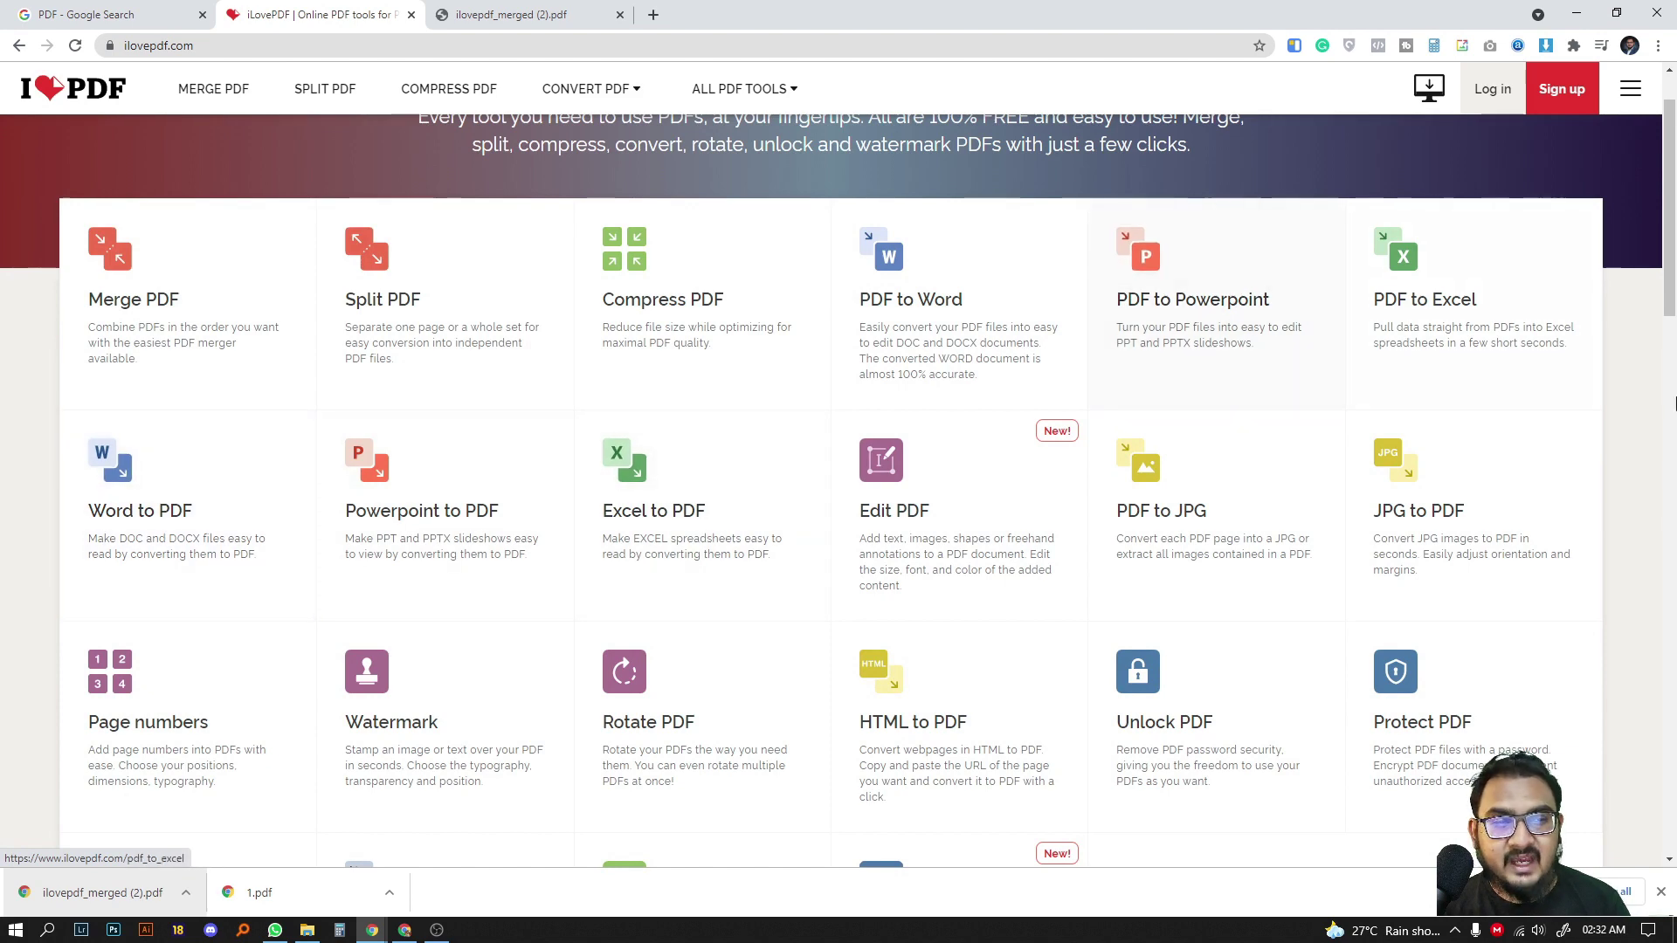
{"action": "scroll", "coordinate": [368, 581], "scroll_direction": "down", "scroll_amount": 2}
{"action": "scroll", "coordinate": [816, 666], "scroll_direction": "up", "scroll_amount": 2}
{"action": "scroll", "coordinate": [480, 348], "scroll_direction": "up", "scroll_amount": 1}
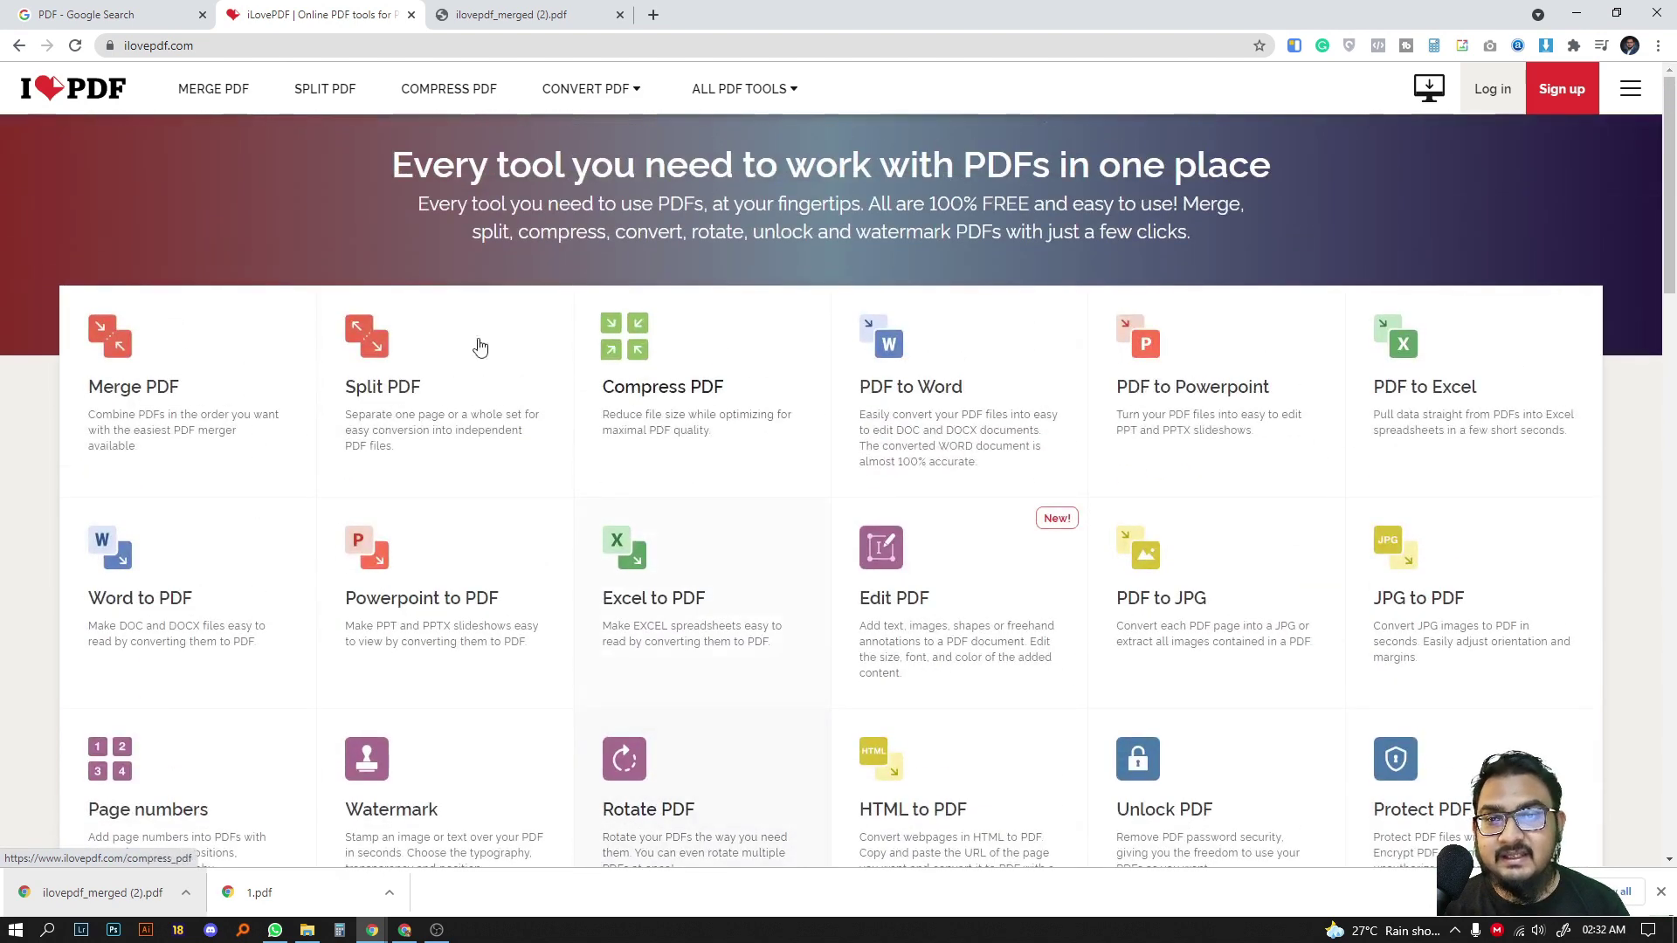
{"action": "scroll", "coordinate": [402, 257], "scroll_direction": "down", "scroll_amount": 1}
{"action": "scroll", "coordinate": [413, 258], "scroll_direction": "up", "scroll_amount": 1}
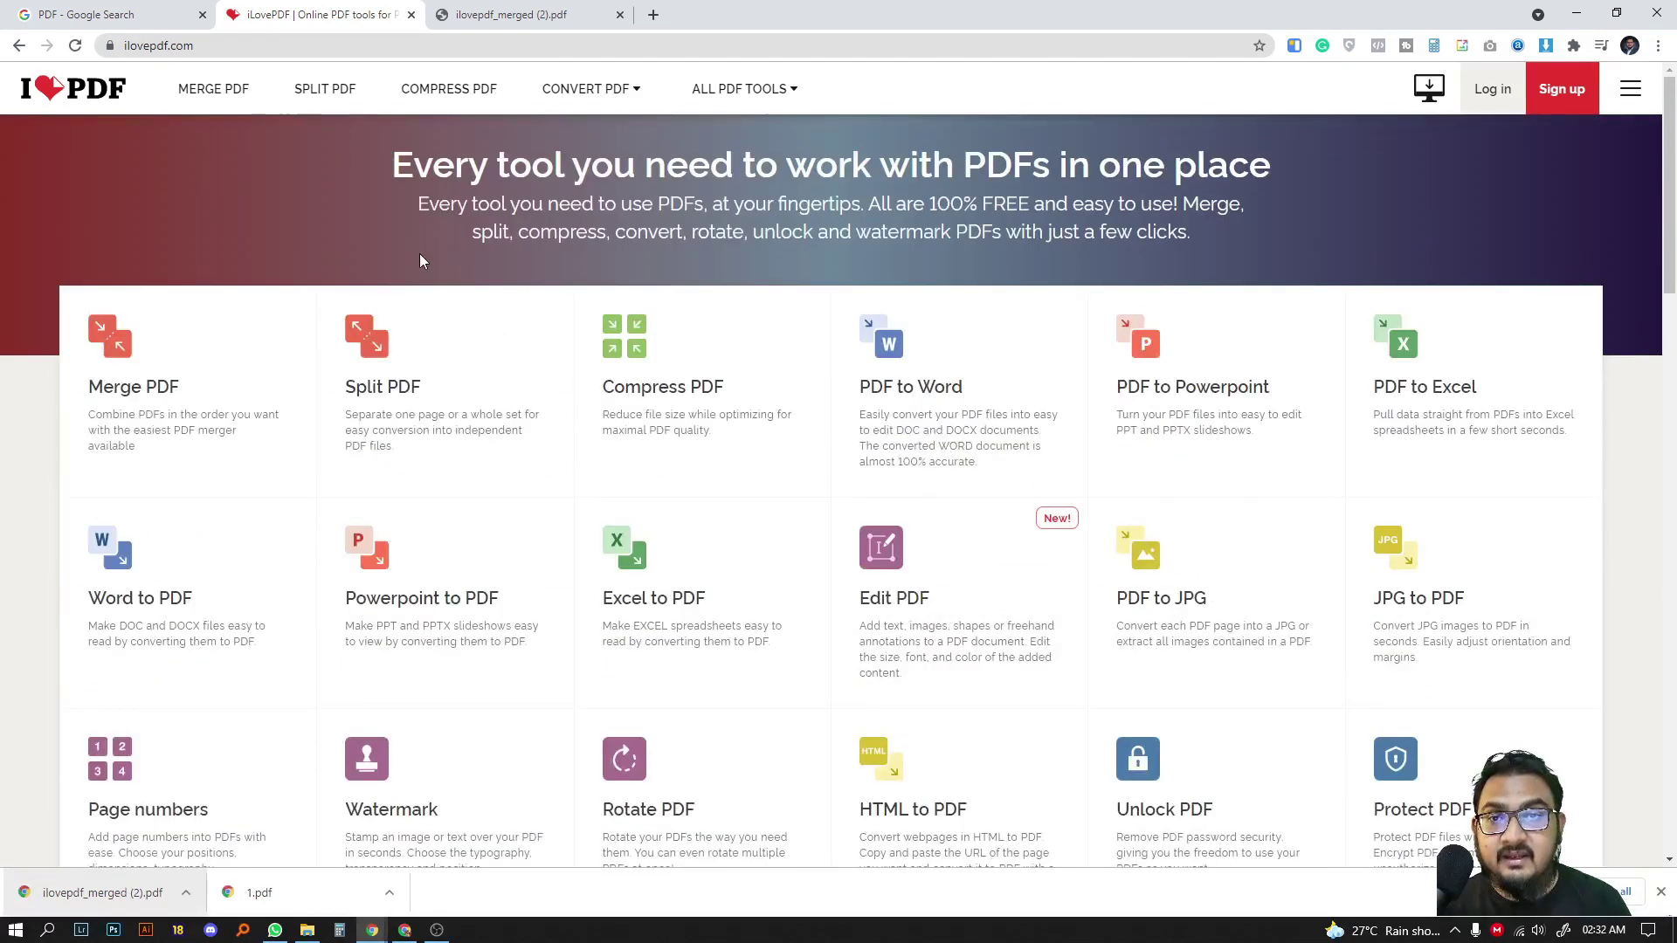